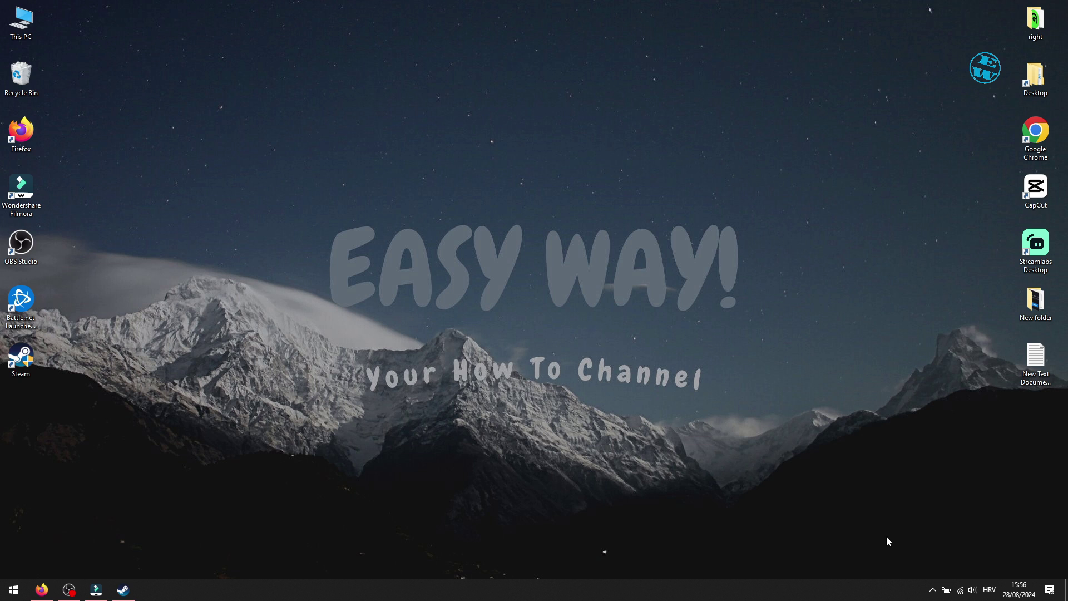
# Step: Exit Steam completely from its system tray icon
pyautogui.click(933, 589)
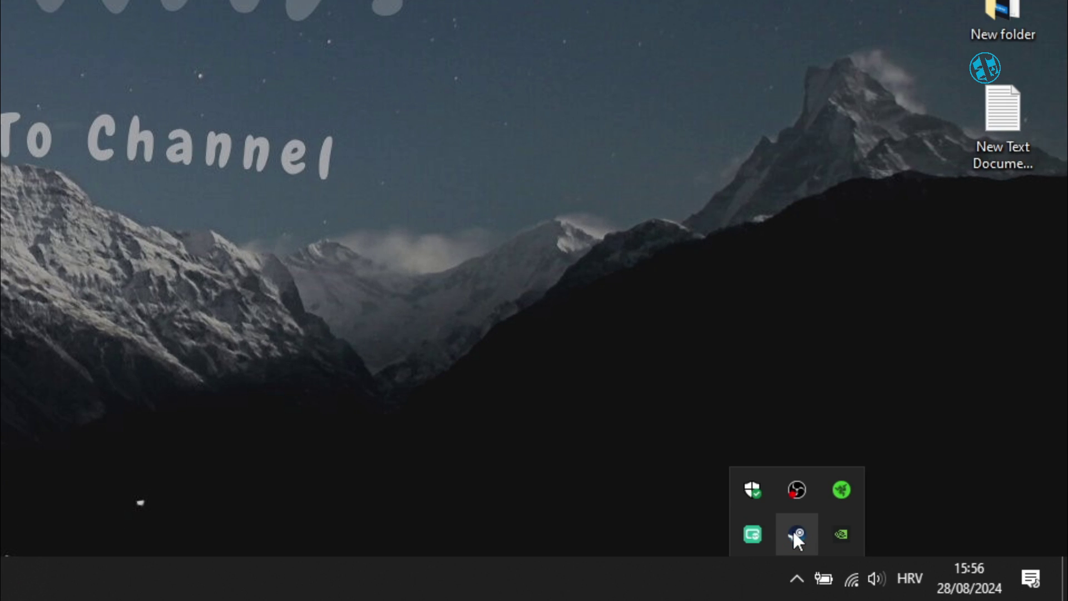
pyautogui.rightClick(797, 534)
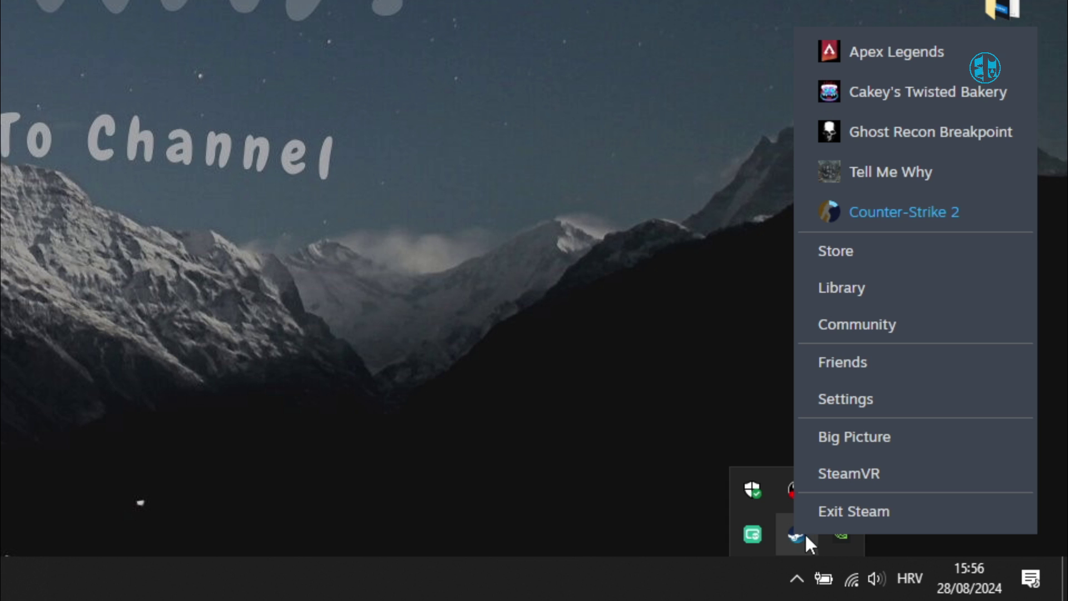
pyautogui.click(855, 517)
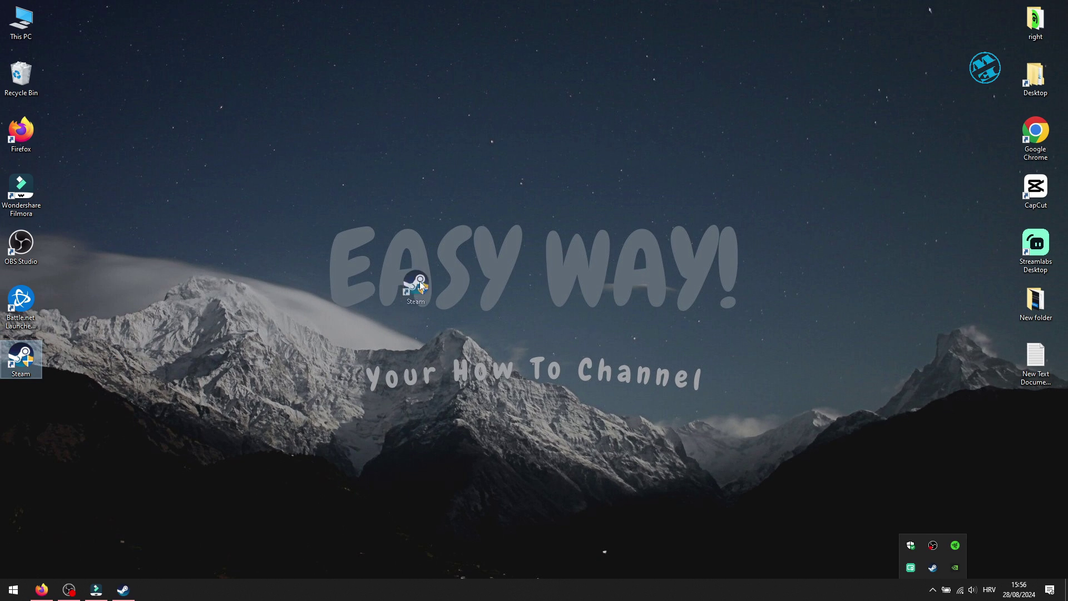
# Step: Set the desktop Steam shortcut to always run as administrator
pyautogui.moveTo(419, 282); pyautogui.dragTo(526, 186)
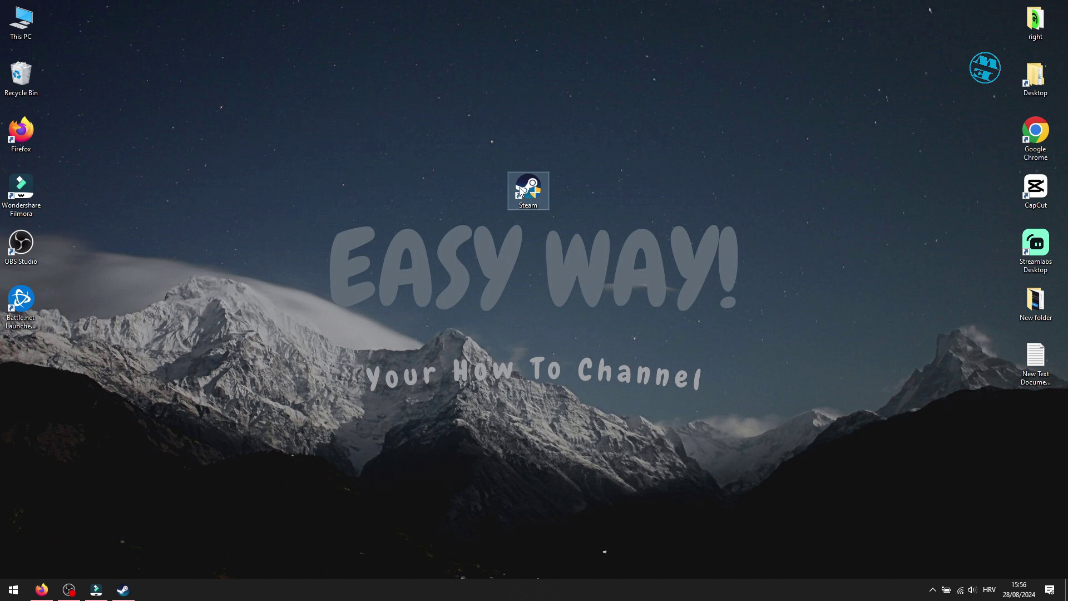
pyautogui.rightClick(518, 190)
pyautogui.click(553, 436)
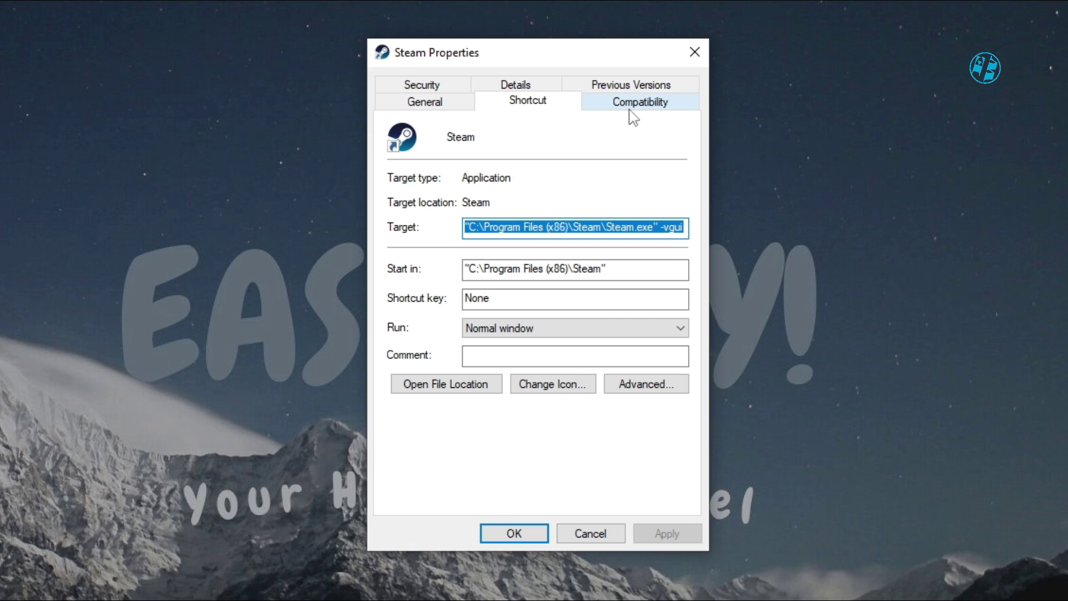
pyautogui.click(632, 107)
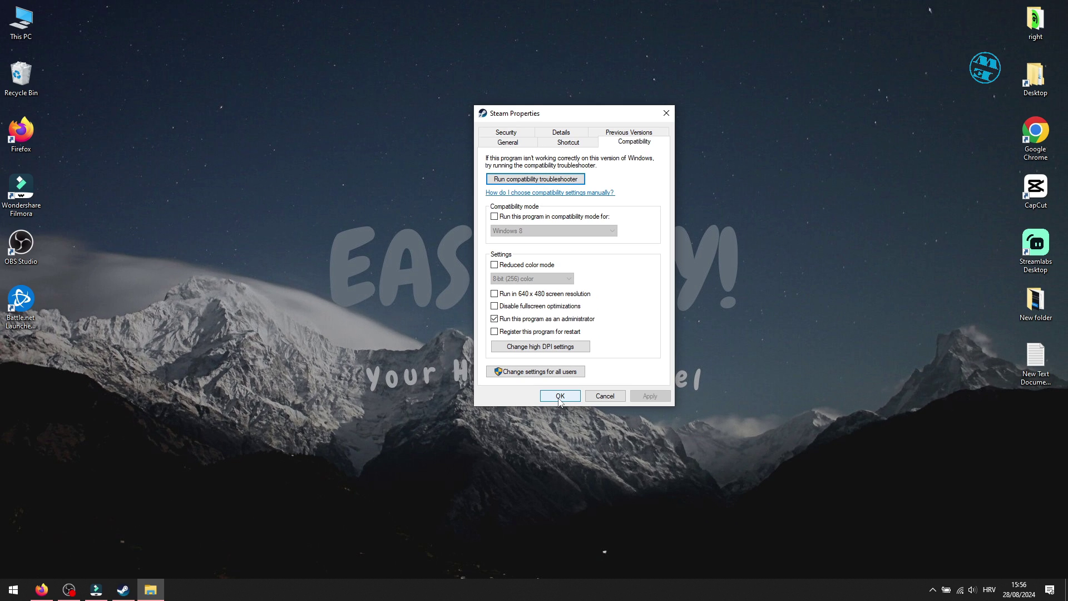
pyautogui.click(559, 395)
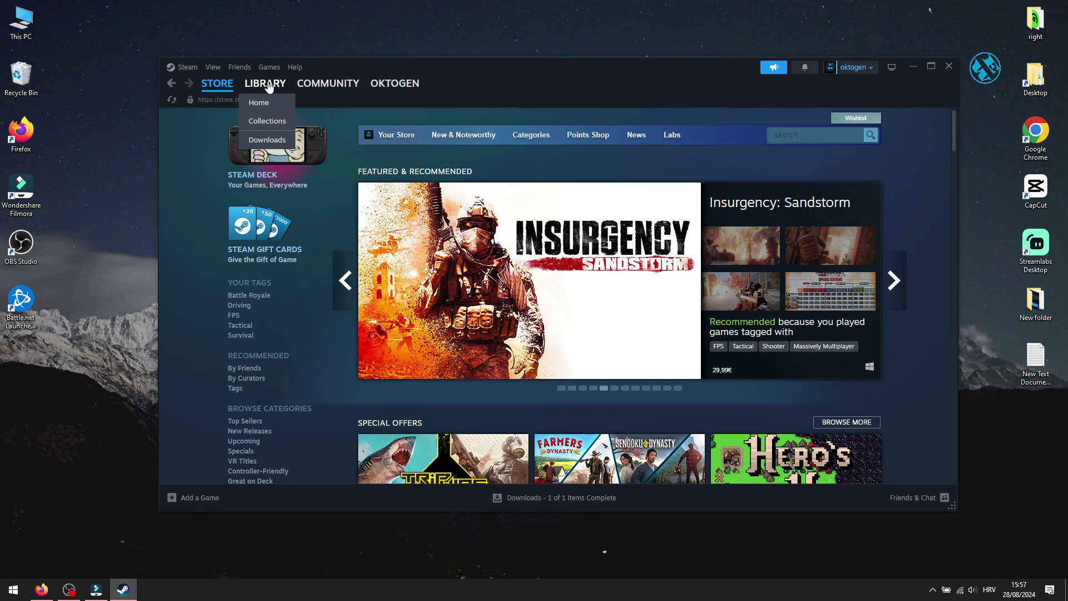
# Step: From the Library, browse Apex Legends' installed files to open its drive D folder
pyautogui.click(266, 82)
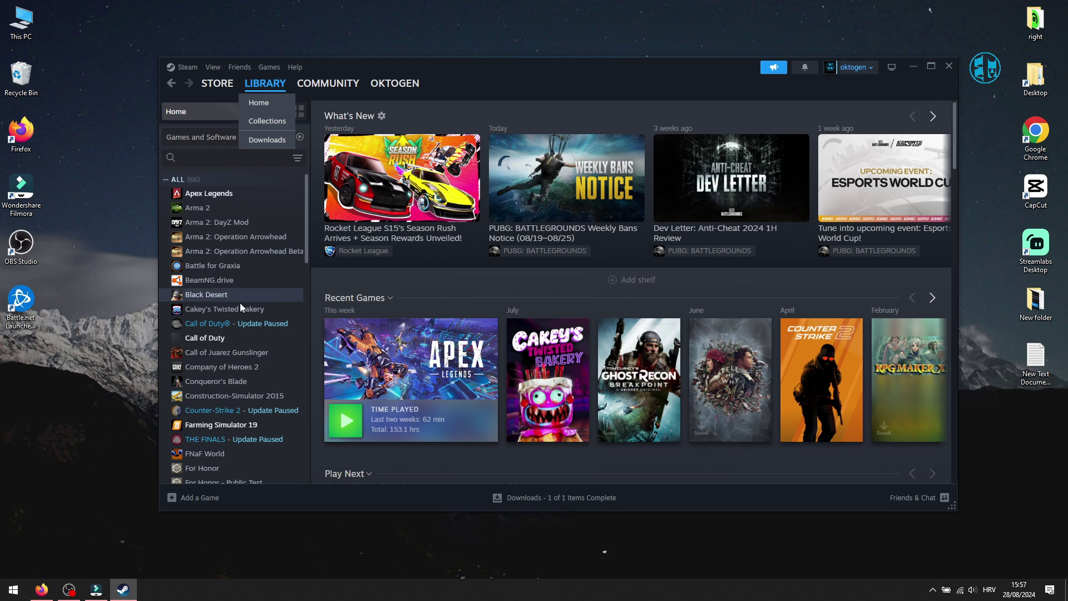
pyautogui.scroll(-3, 217, 326)
pyautogui.scroll(-2, 217, 325)
pyautogui.scroll(5, 217, 326)
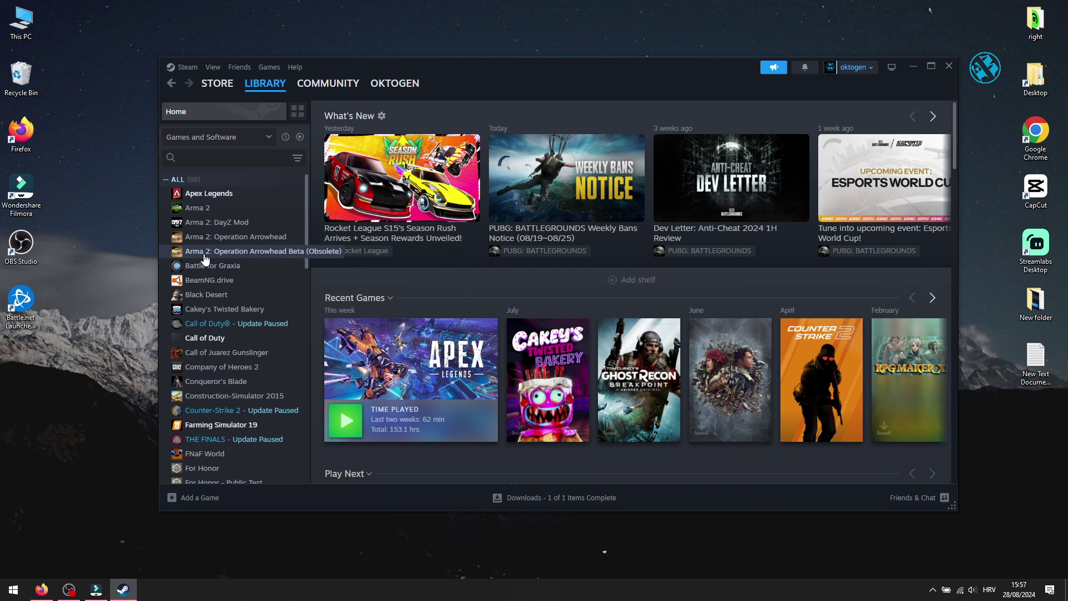
pyautogui.rightClick(222, 196)
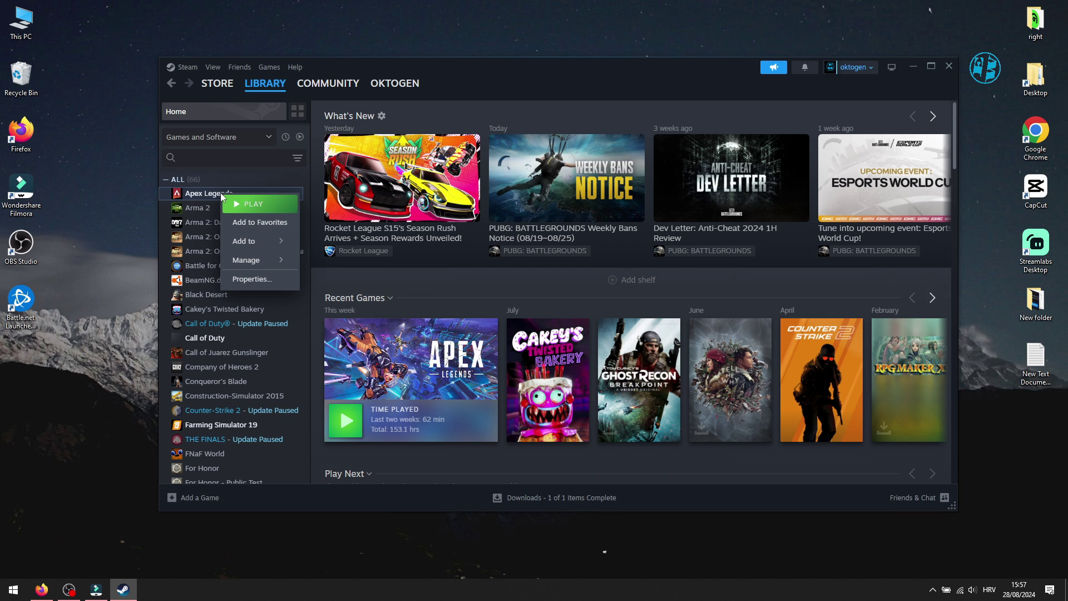
pyautogui.click(249, 280)
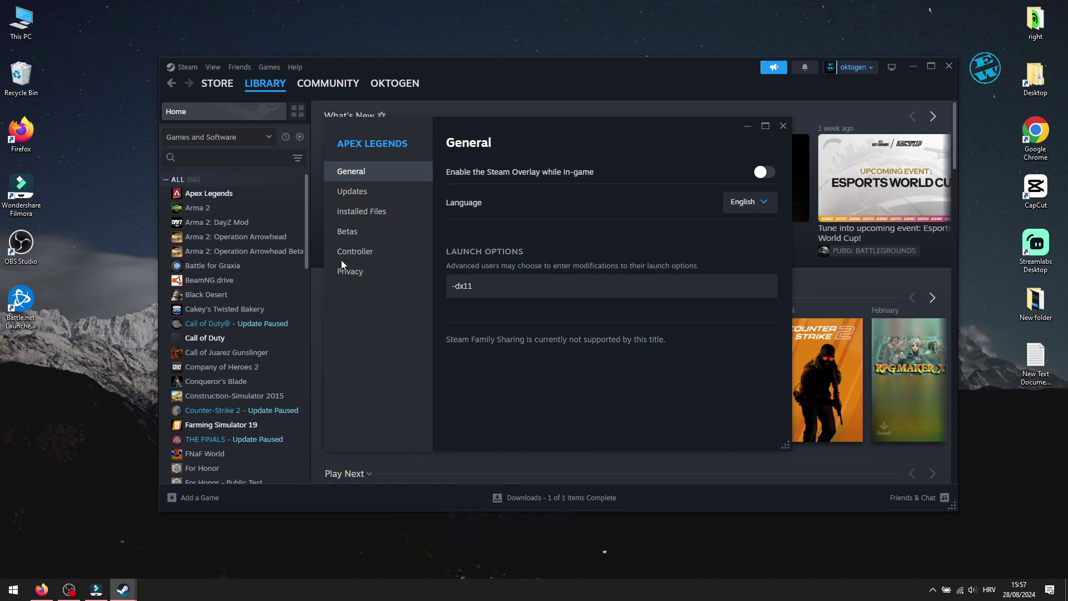
pyautogui.click(363, 213)
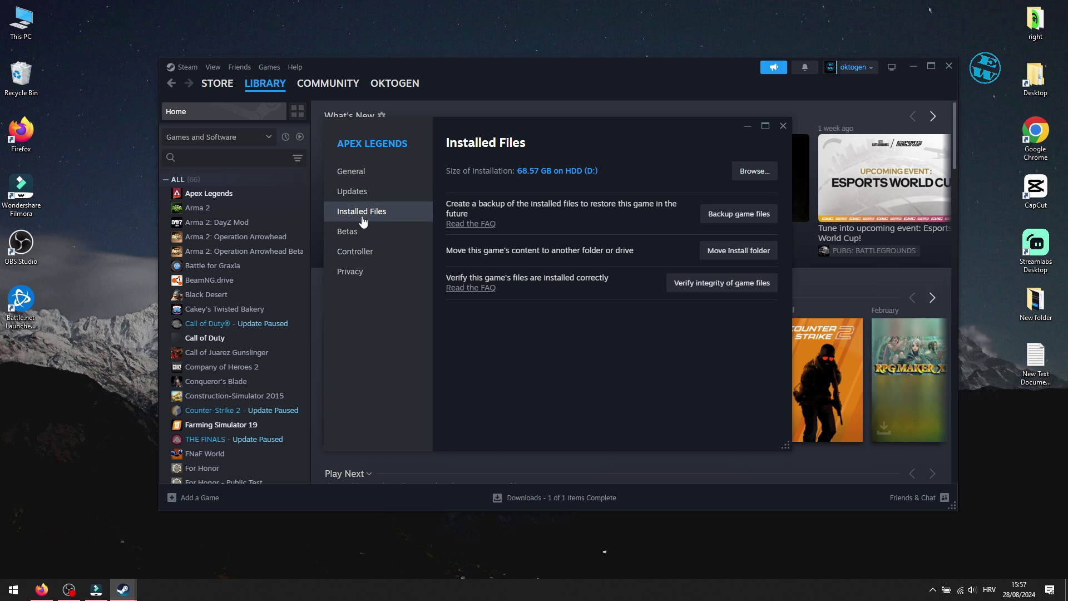
pyautogui.click(754, 170)
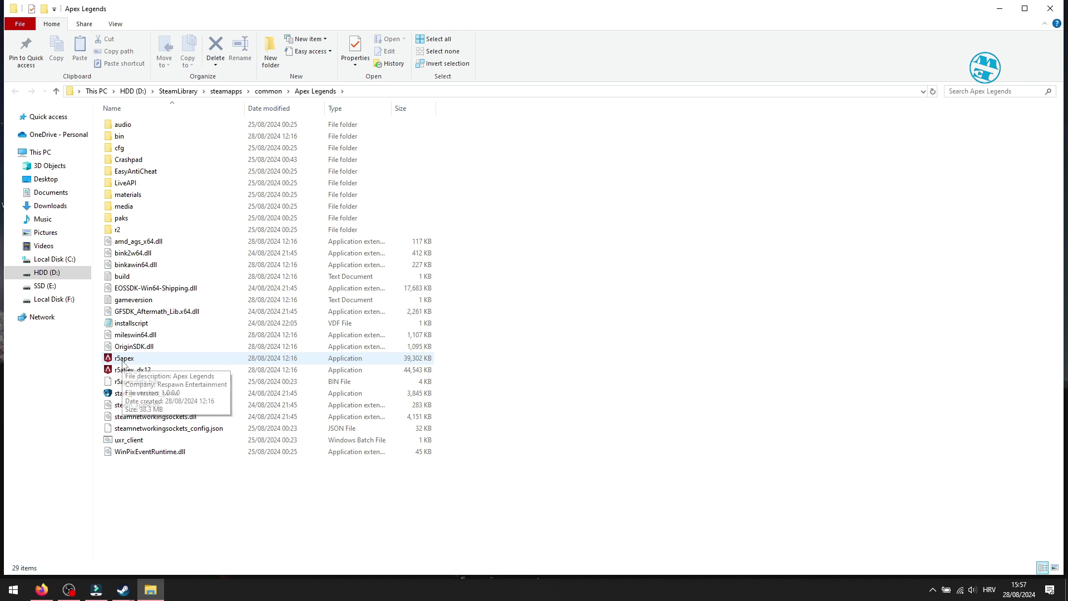
# Step: Set r5apex to run as administrator in its Compatibility properties and apply
pyautogui.click(124, 358)
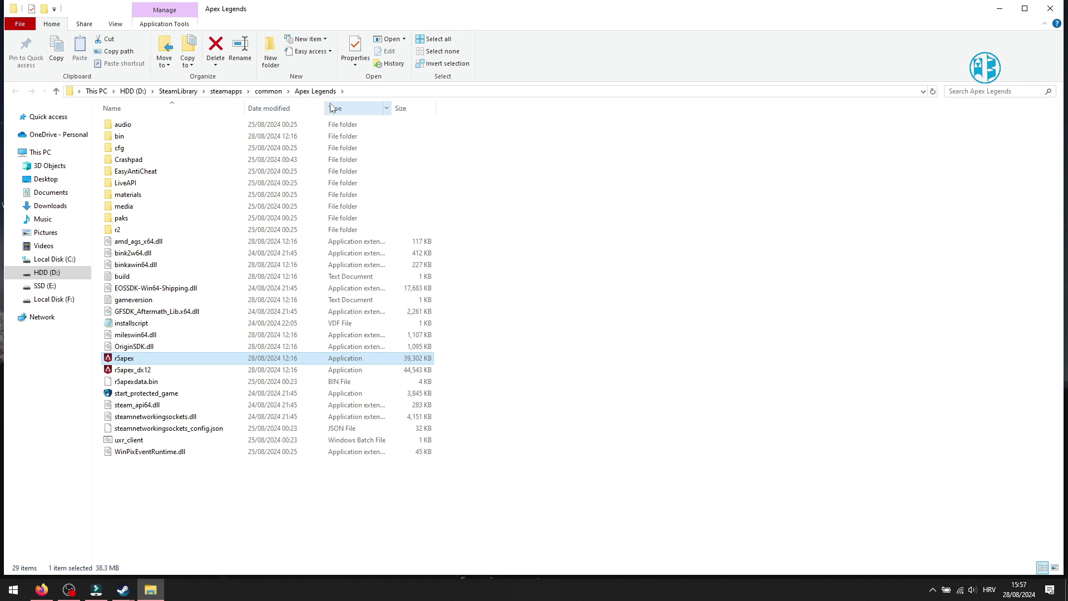
pyautogui.rightClick(124, 358)
pyautogui.click(164, 354)
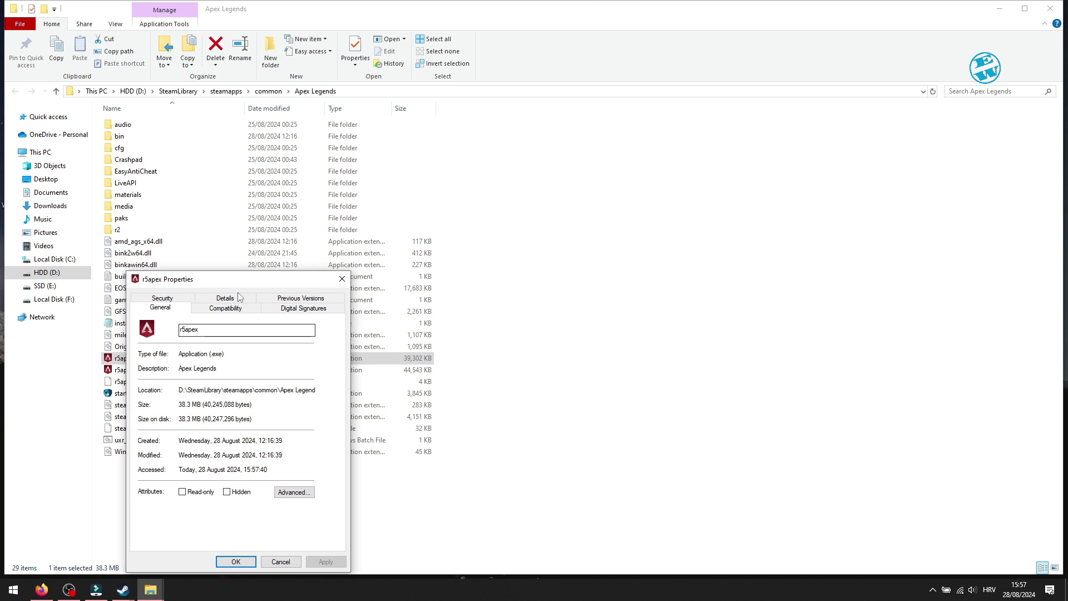
pyautogui.moveTo(241, 281); pyautogui.dragTo(512, 126)
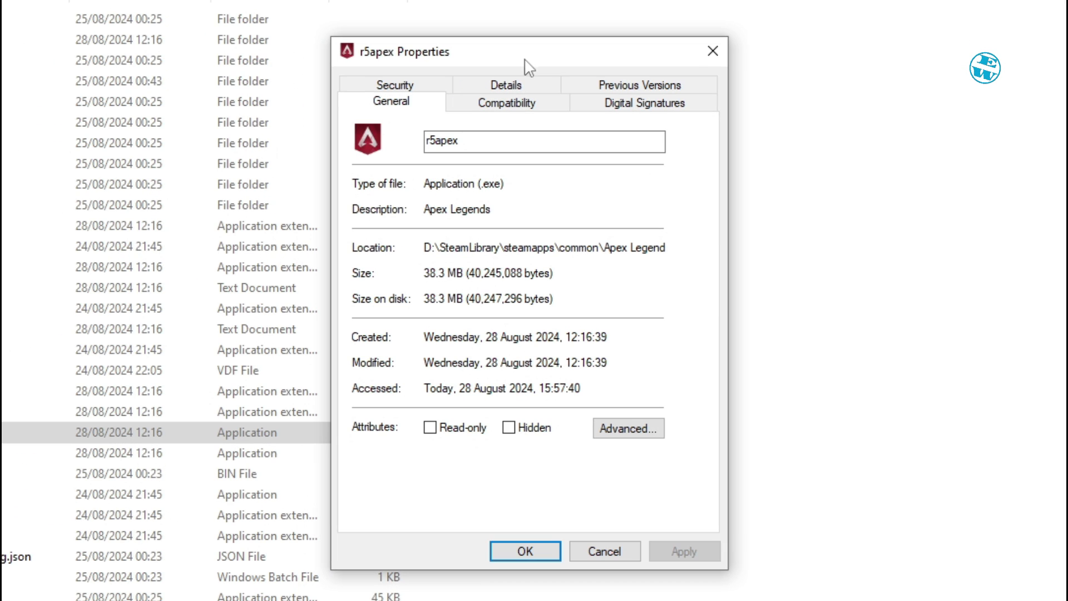
pyautogui.click(507, 103)
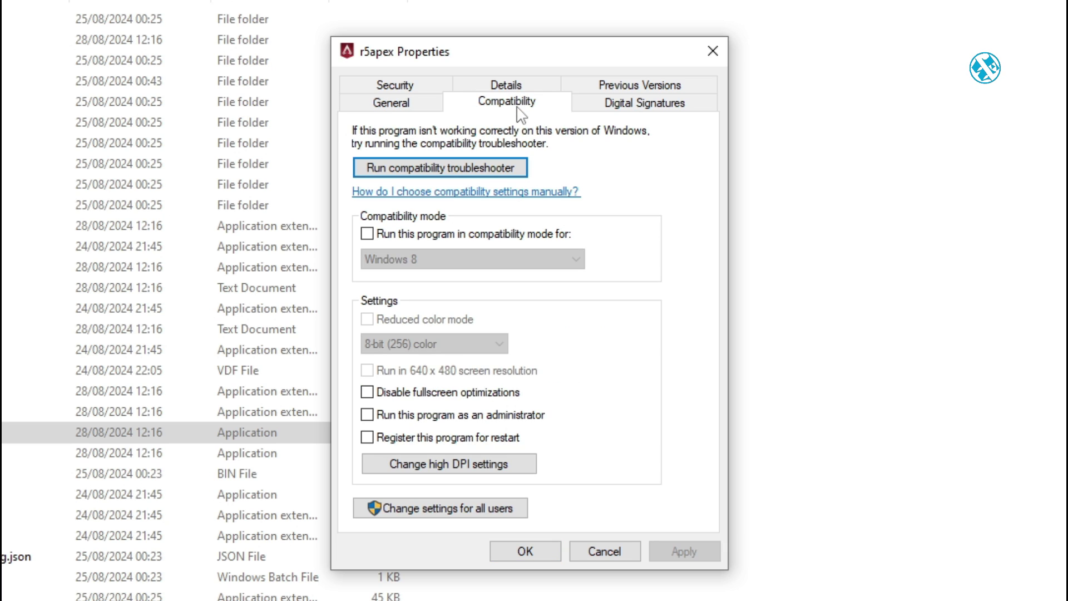
pyautogui.click(368, 414)
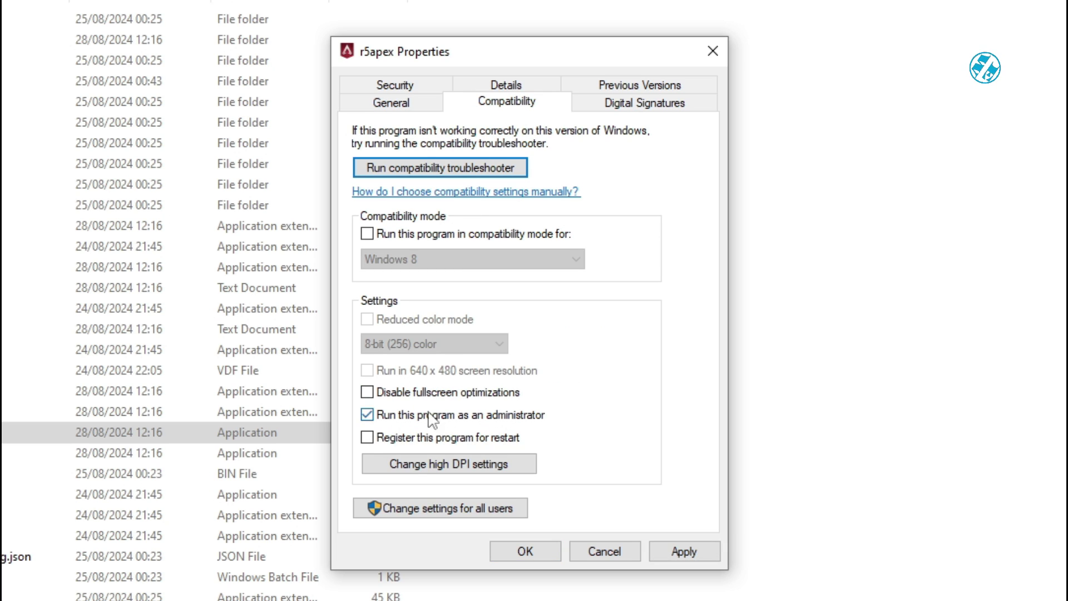
pyautogui.click(684, 552)
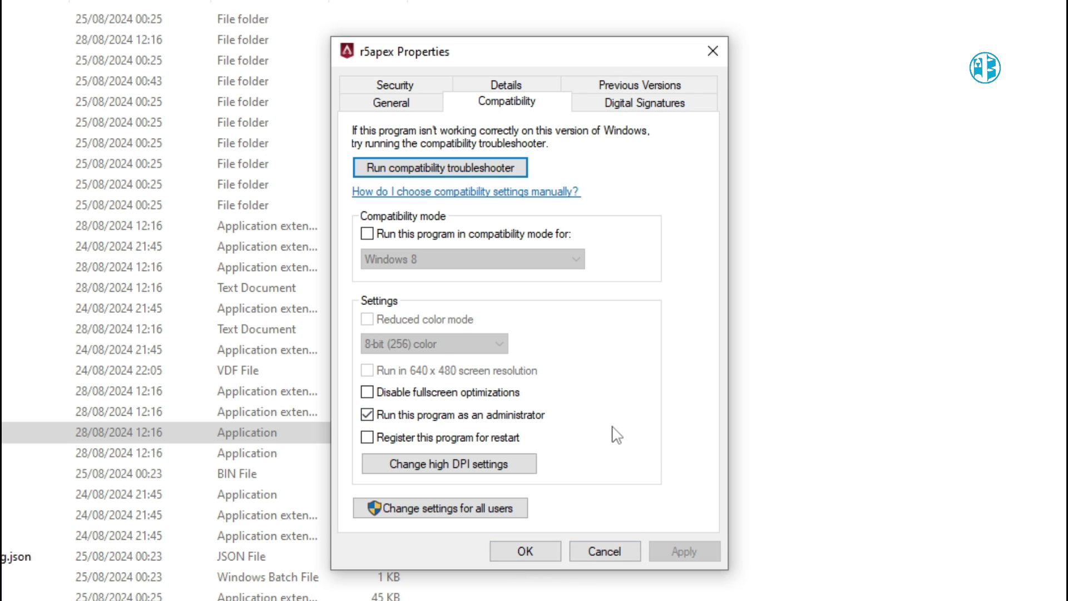
# Step: Disable fullscreen optimizations and set Windows 8 compatibility mode for r5apex, then confirm
pyautogui.click(367, 392)
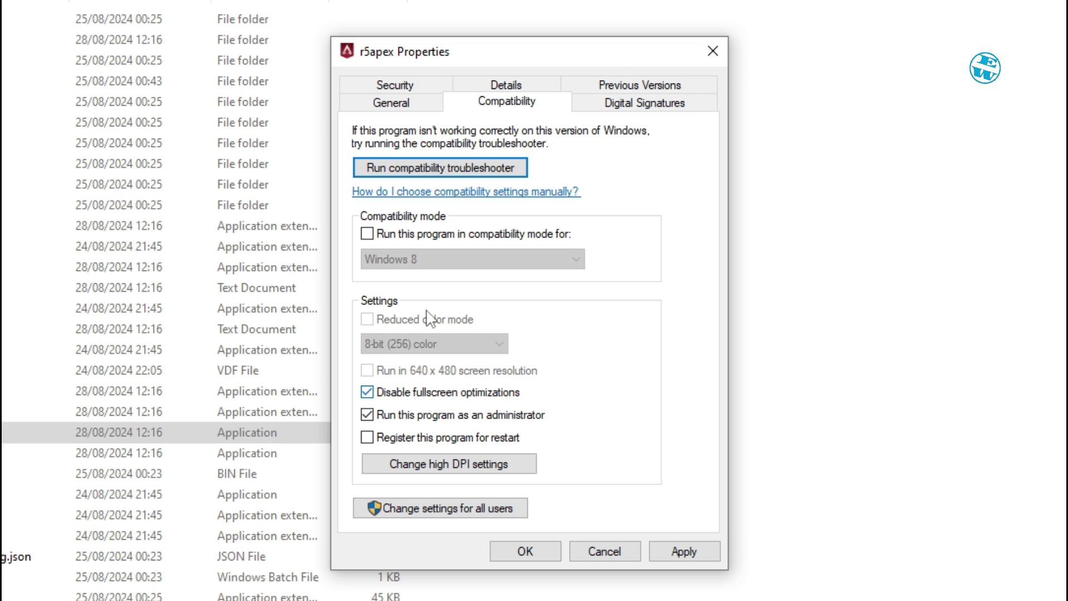
pyautogui.click(367, 234)
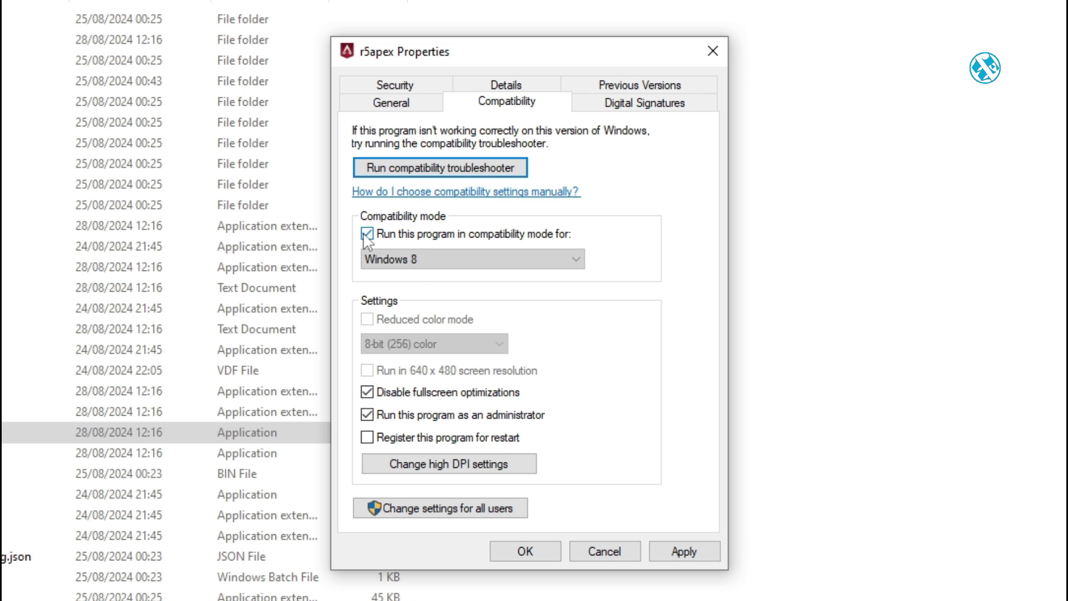
pyautogui.click(473, 260)
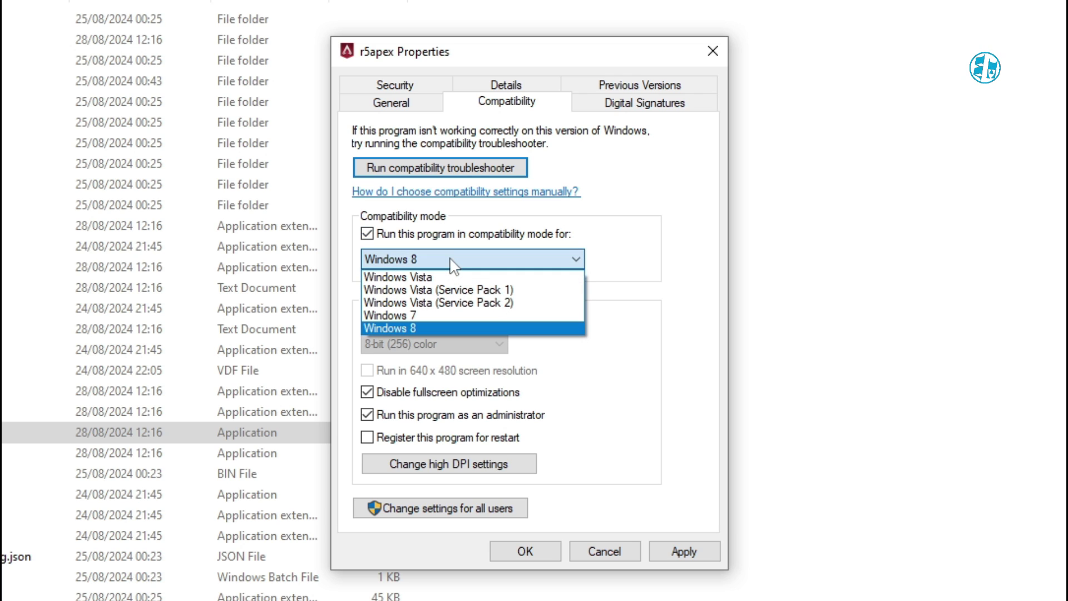
pyautogui.click(416, 329)
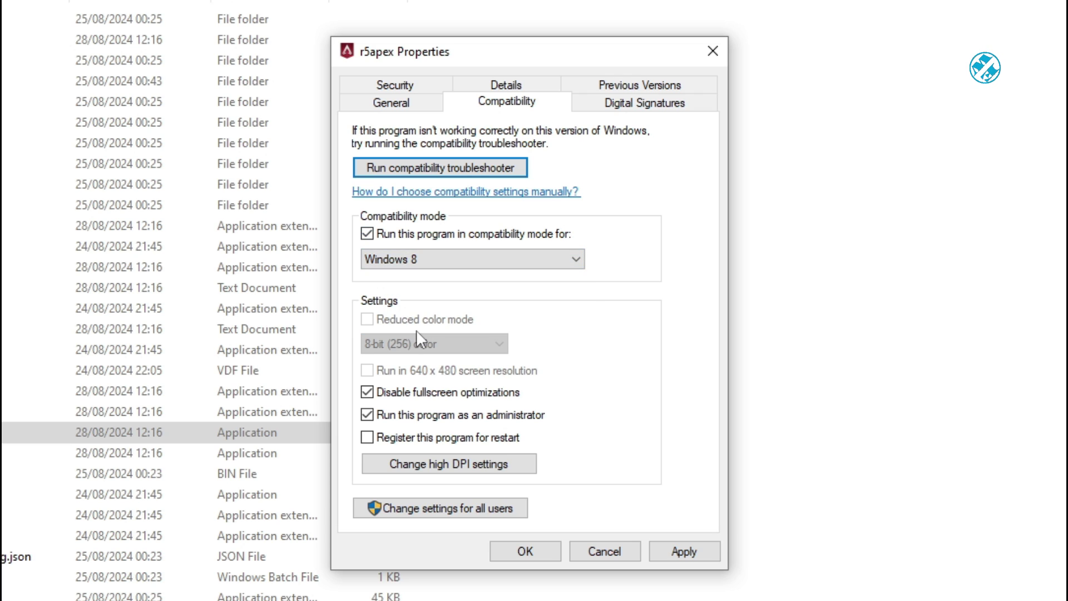
pyautogui.click(683, 551)
pyautogui.click(524, 551)
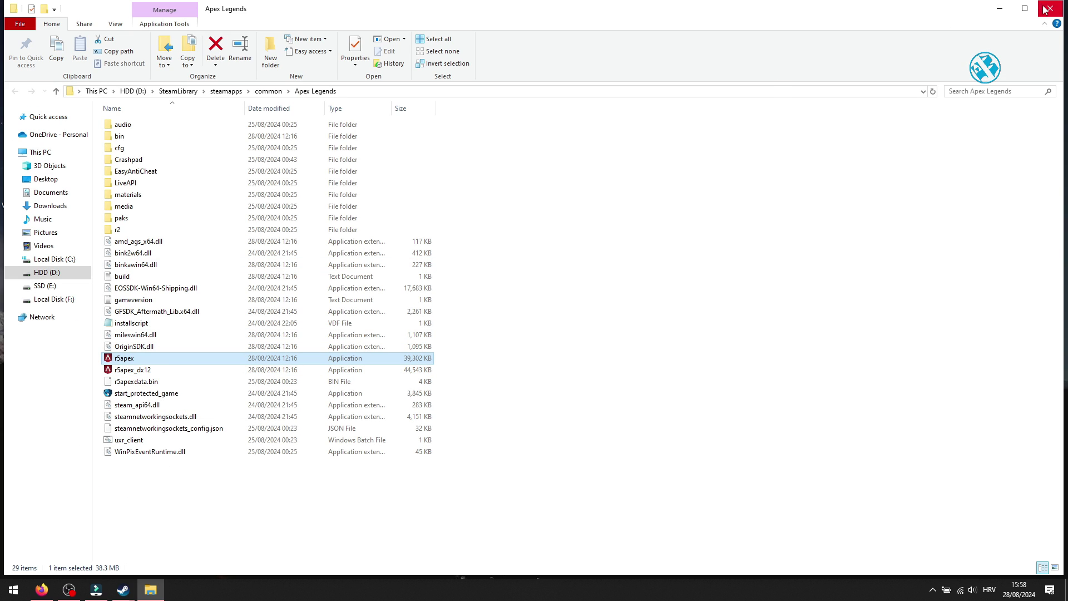
# Step: Close Explorer, verify Apex Legends' game file integrity, and reopen its install folder
pyautogui.click(1050, 9)
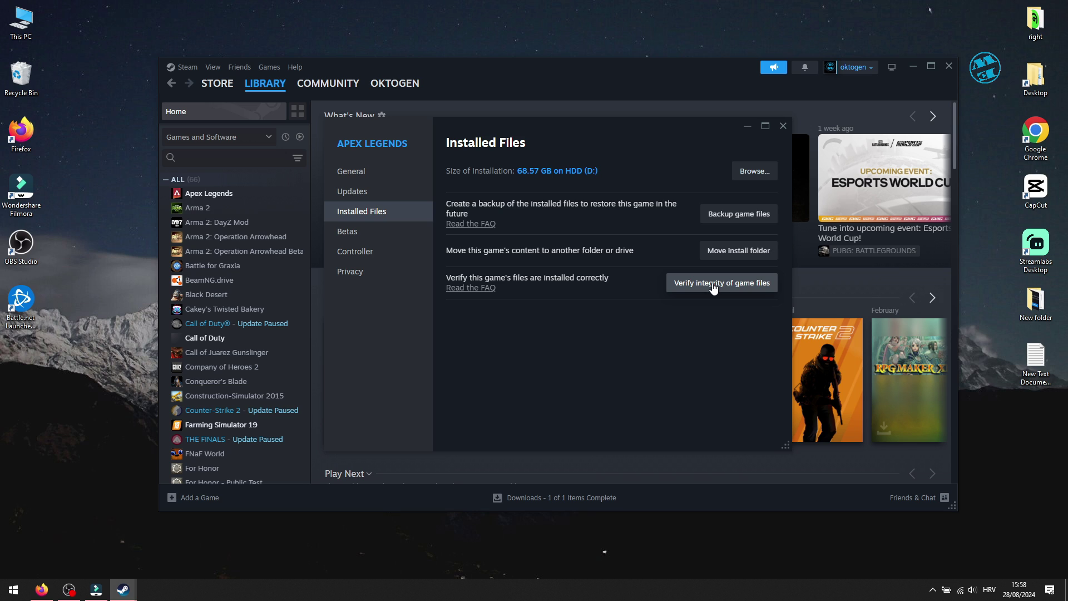
pyautogui.click(713, 288)
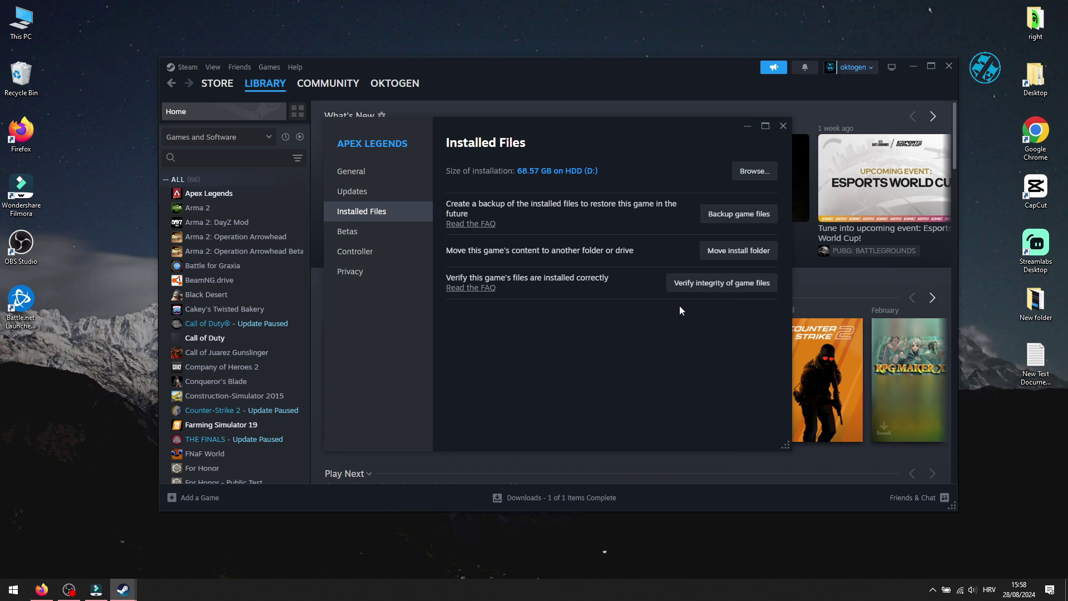
pyautogui.click(753, 170)
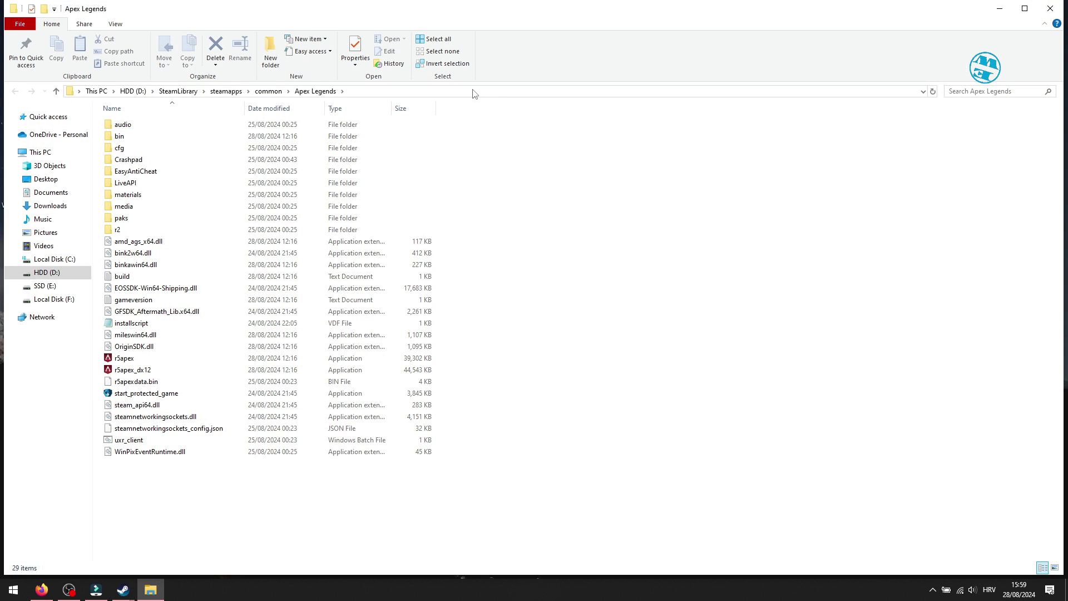
# Step: Copy the Apex Legends folder path from the address bar, then close Explorer
pyautogui.click(475, 92)
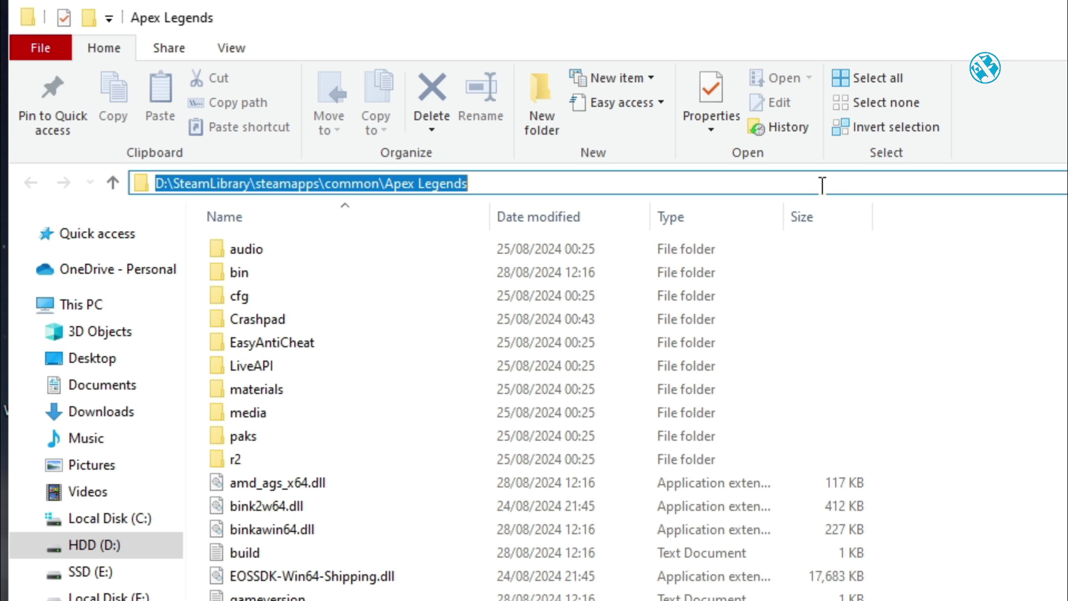
pyautogui.rightClick(277, 188)
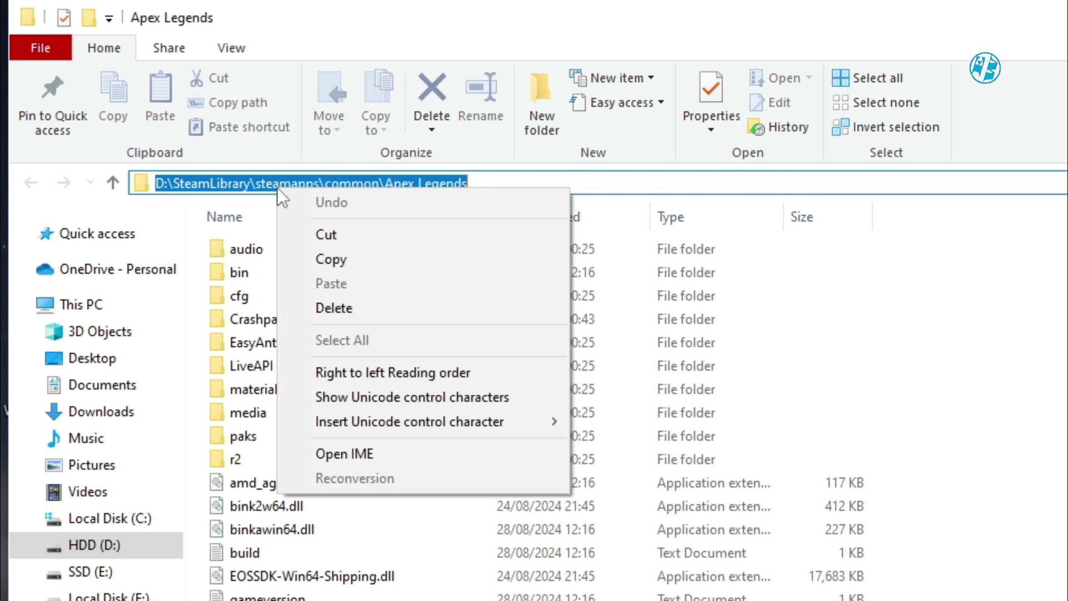
pyautogui.click(334, 260)
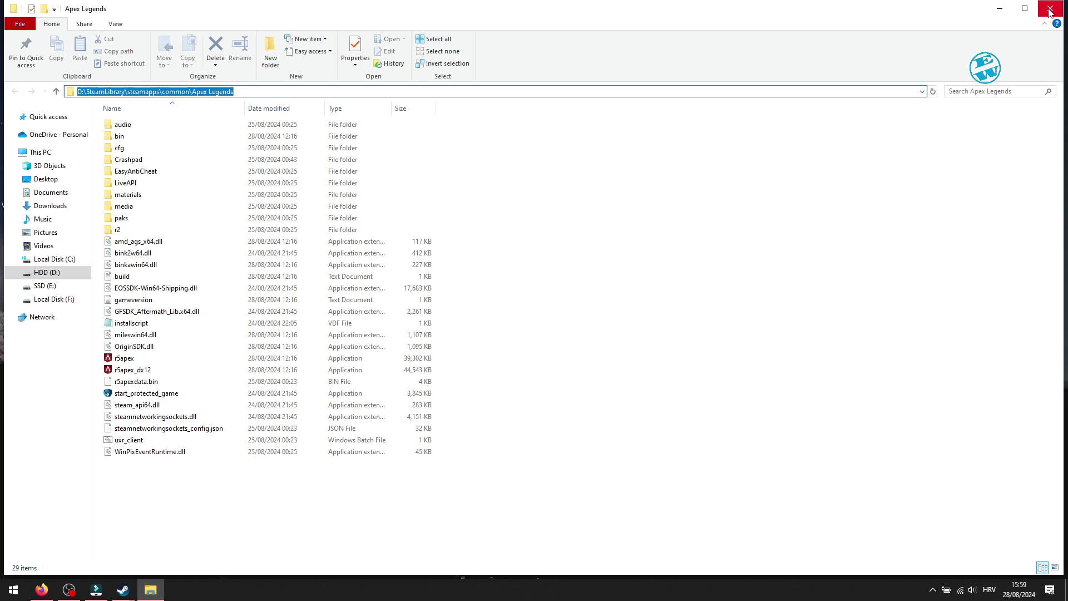
pyautogui.click(1051, 10)
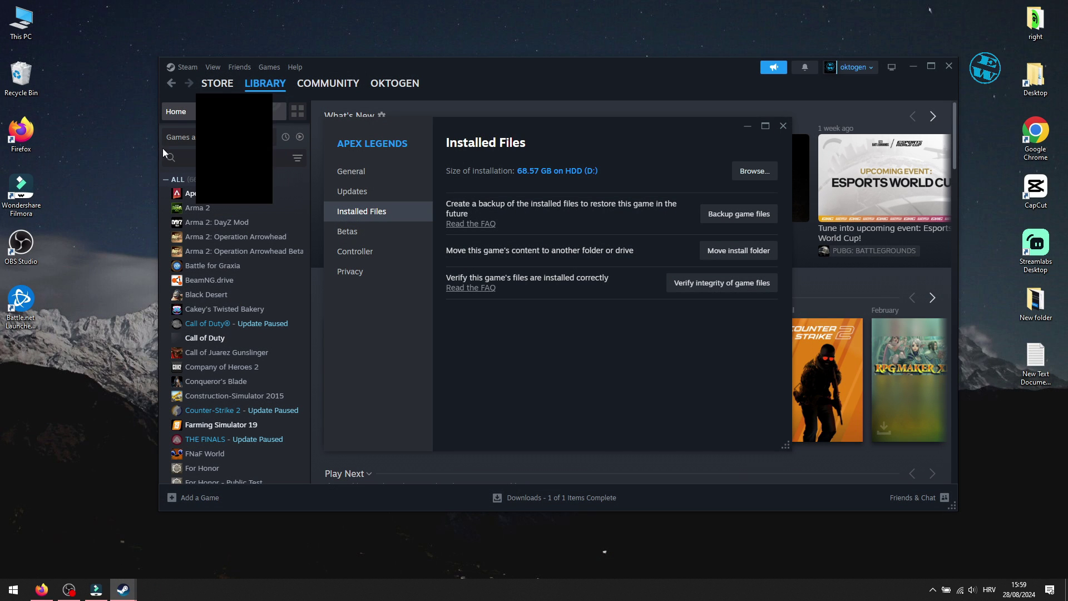
# Step: Close Steam and unlock editing of the Windows Defender Firewall allowed apps list
pyautogui.click(782, 128)
pyautogui.click(948, 66)
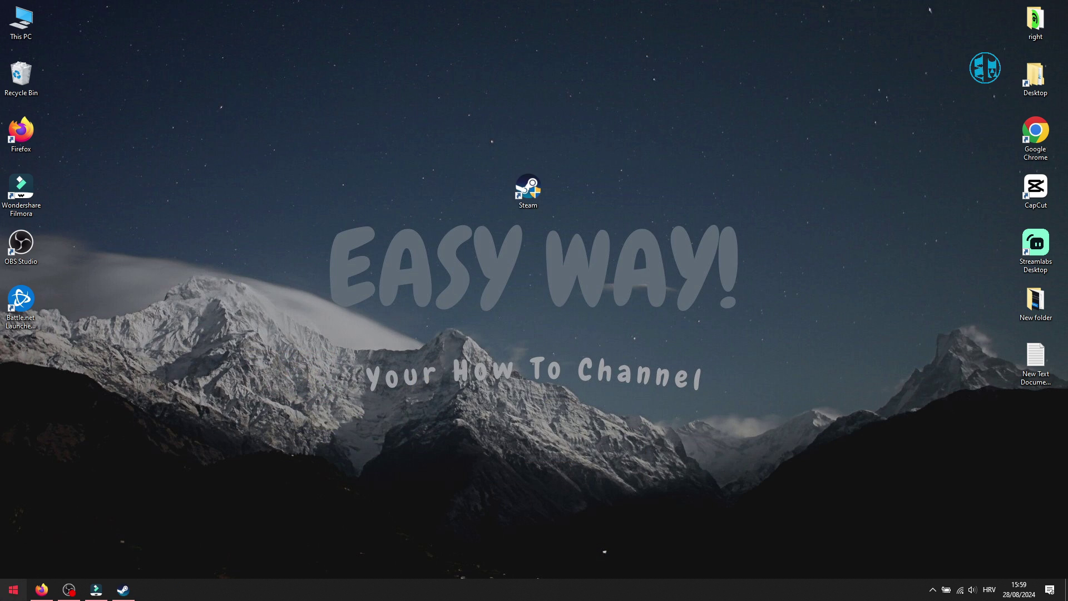
pyautogui.press('super')
pyautogui.write('windo')
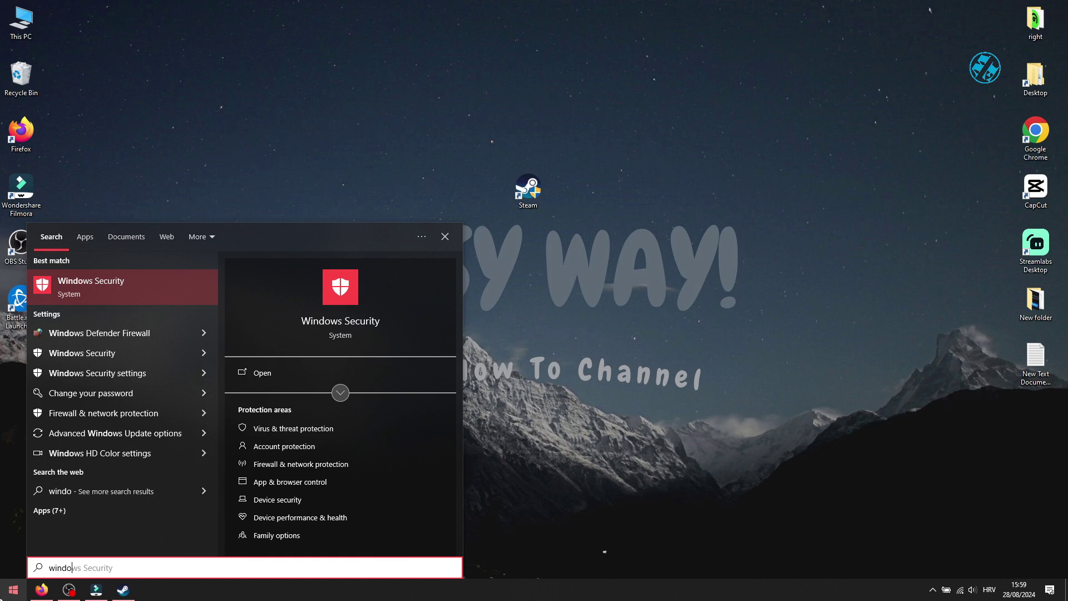
pyautogui.write('ws def')
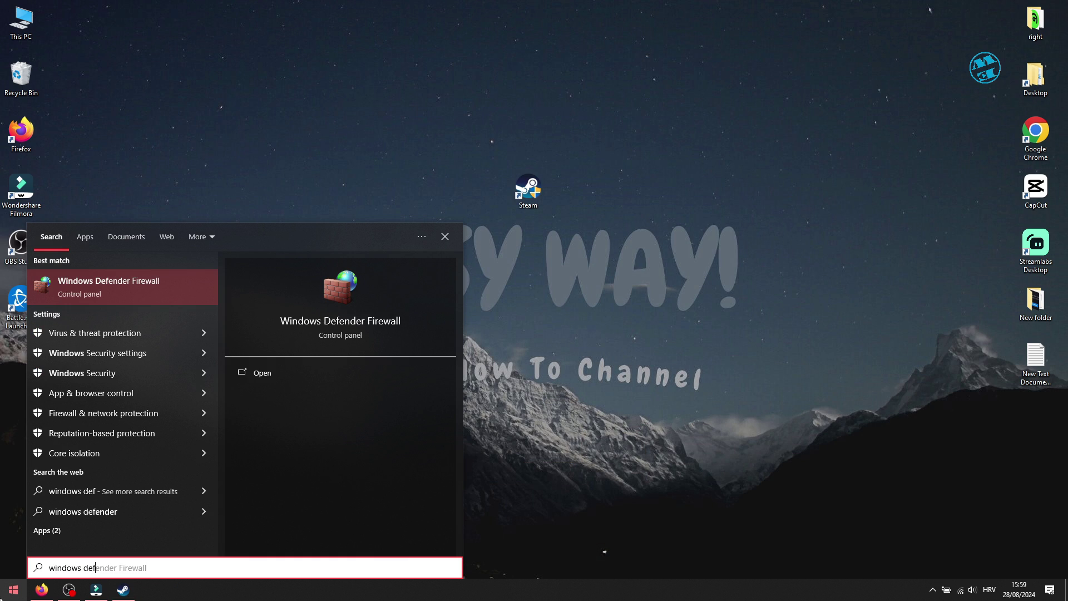
pyautogui.click(105, 287)
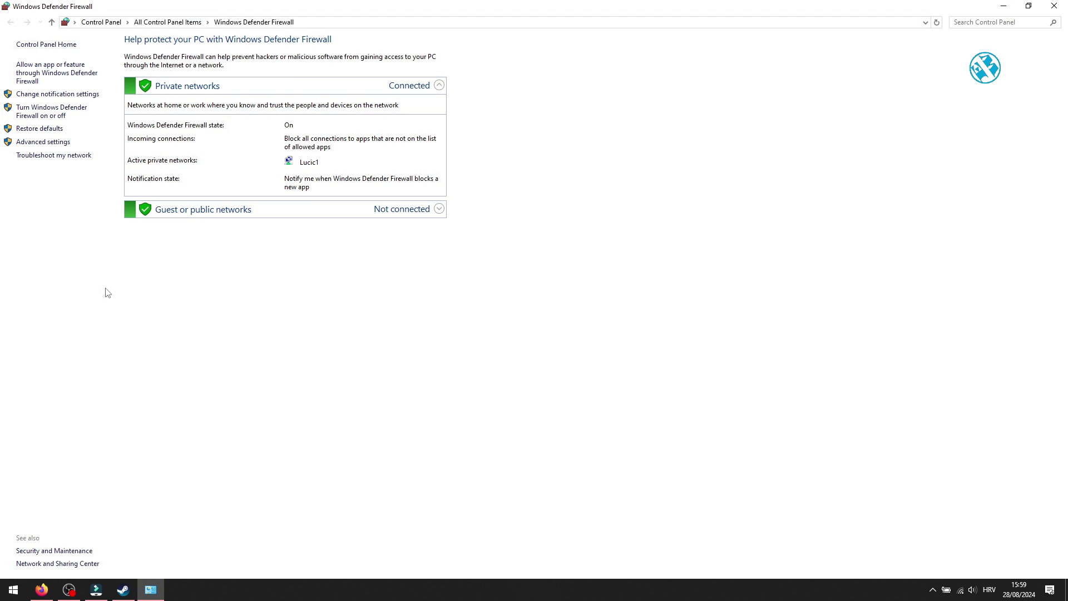
pyautogui.click(46, 74)
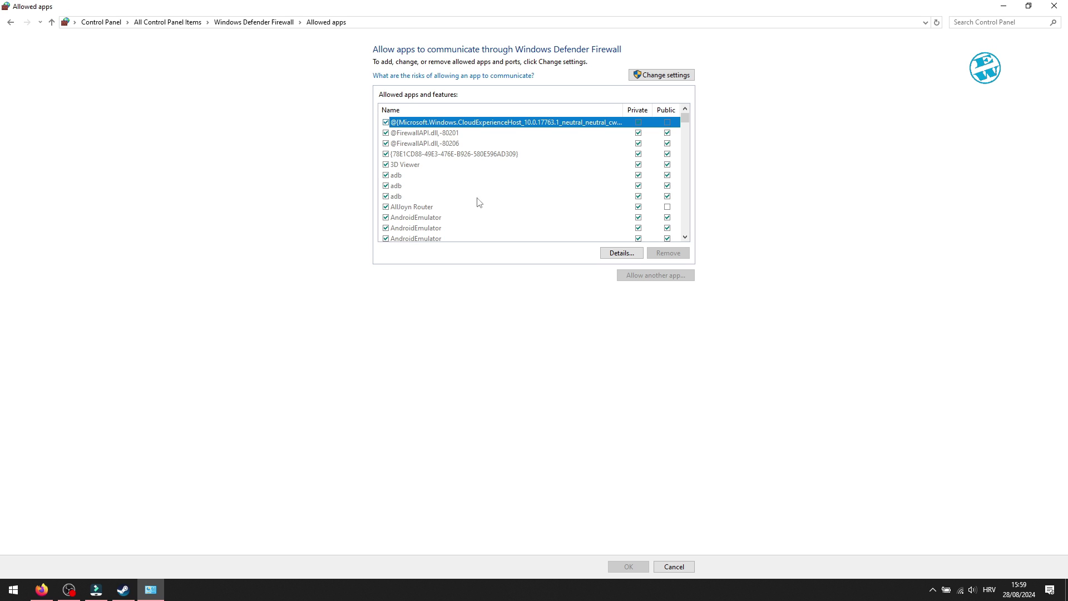
pyautogui.scroll(-4, 480, 197)
pyautogui.scroll(-4, 480, 196)
pyautogui.scroll(-4, 479, 198)
pyautogui.scroll(6, 476, 196)
pyautogui.scroll(5, 472, 194)
pyautogui.click(662, 77)
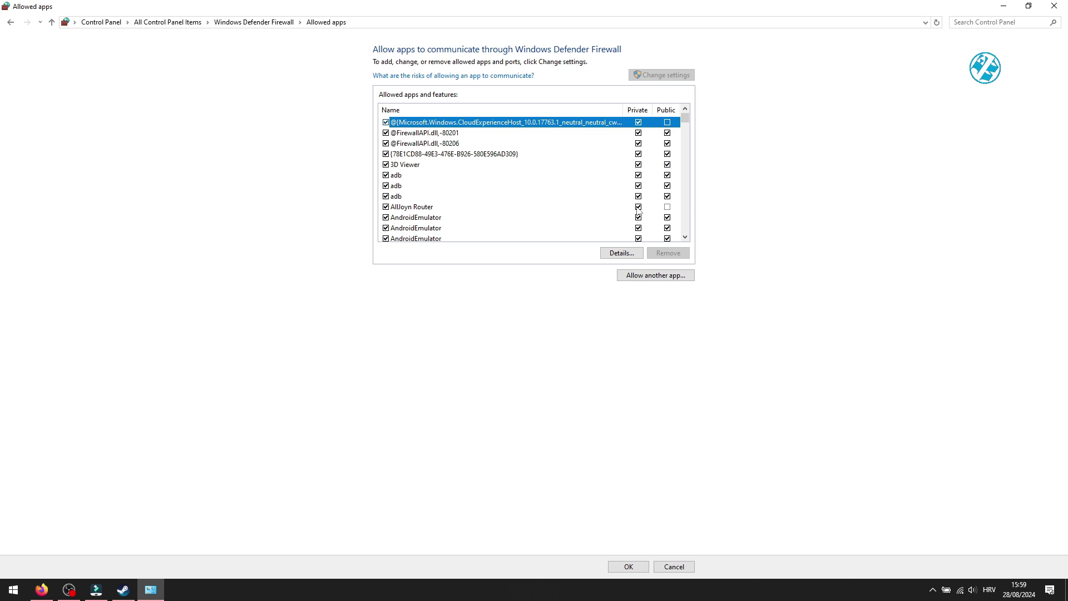
pyautogui.click(667, 207)
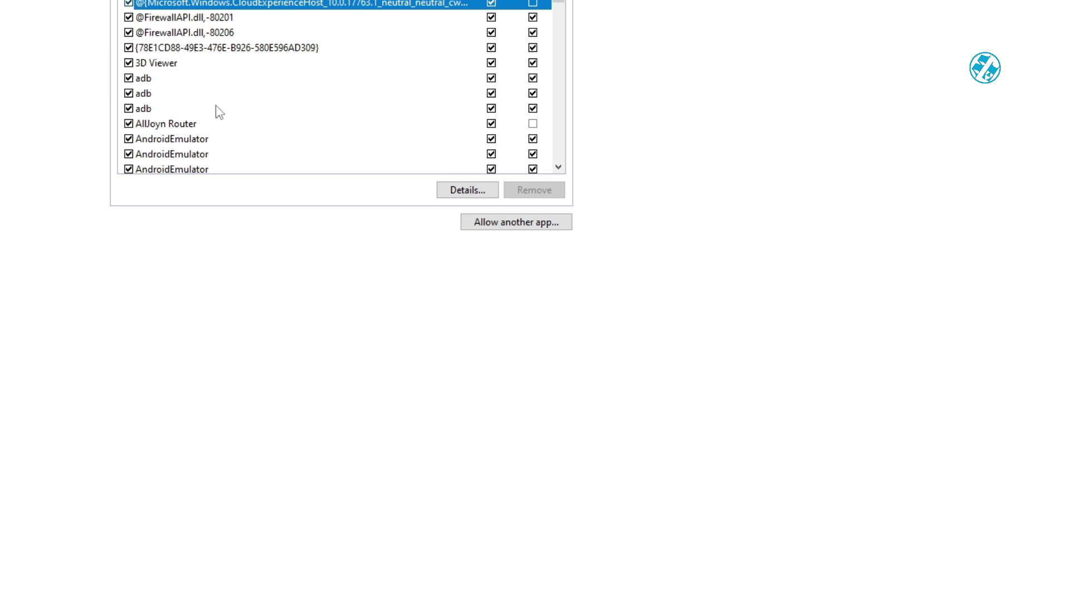
# Step: Browse to the pasted Apex Legends folder path and select r5apex as the app
pyautogui.click(514, 226)
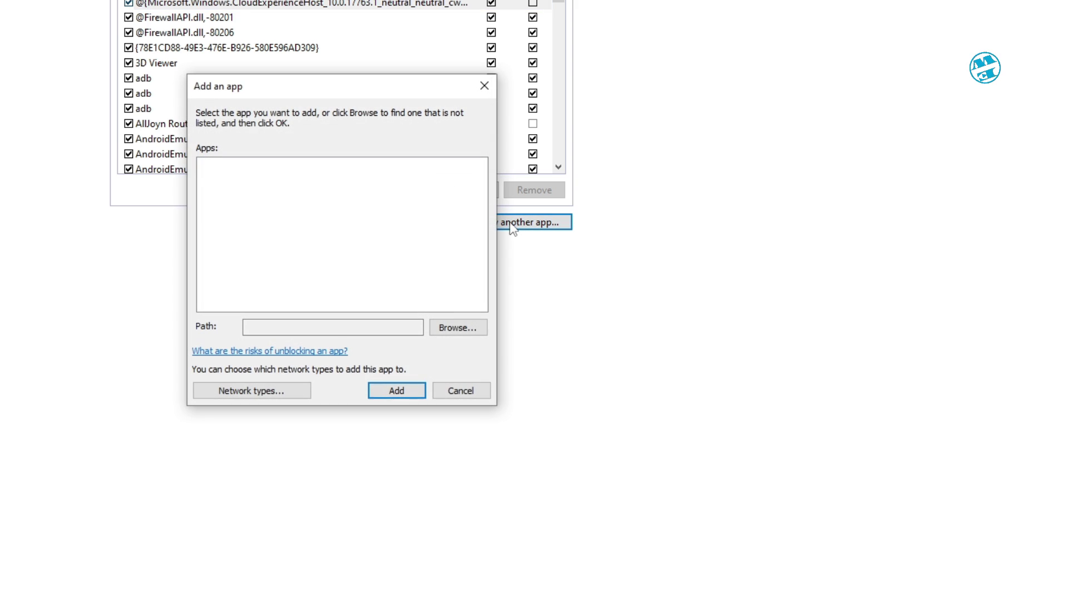
pyautogui.click(458, 327)
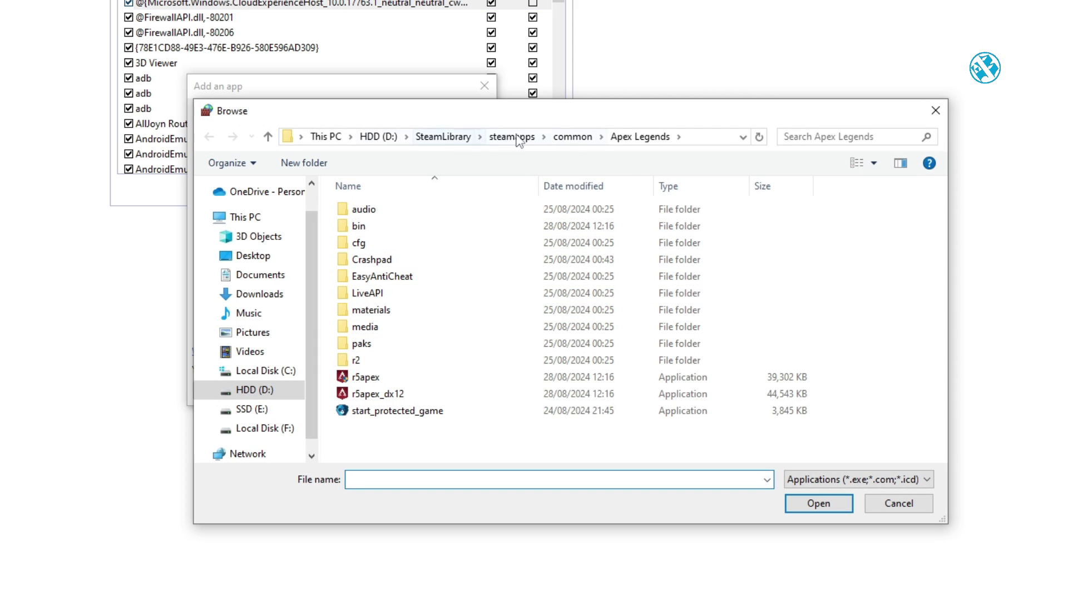
pyautogui.click(710, 141)
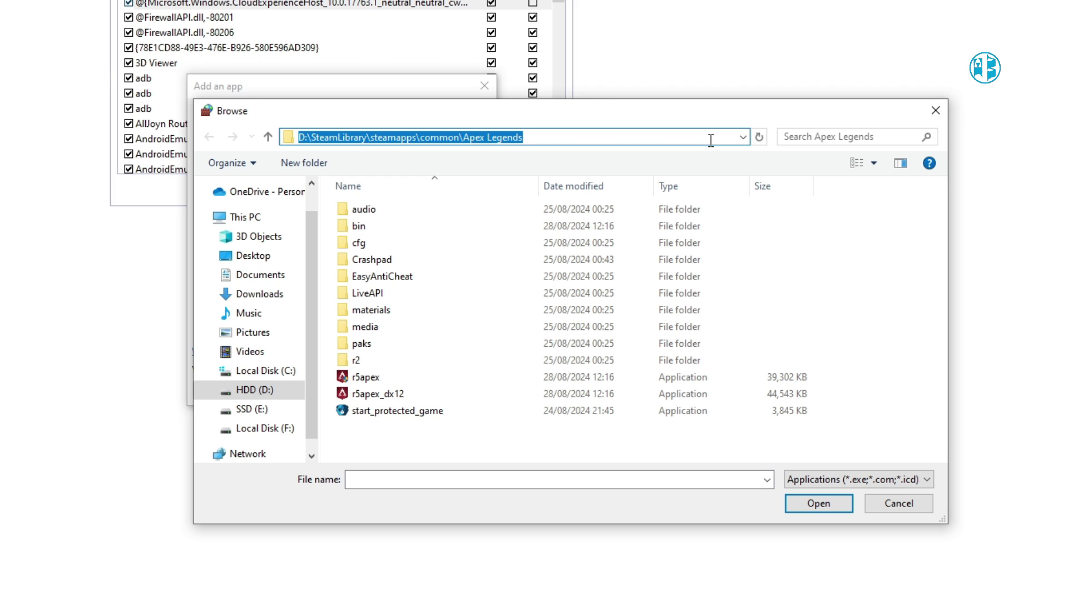
pyautogui.press('BackSpace')
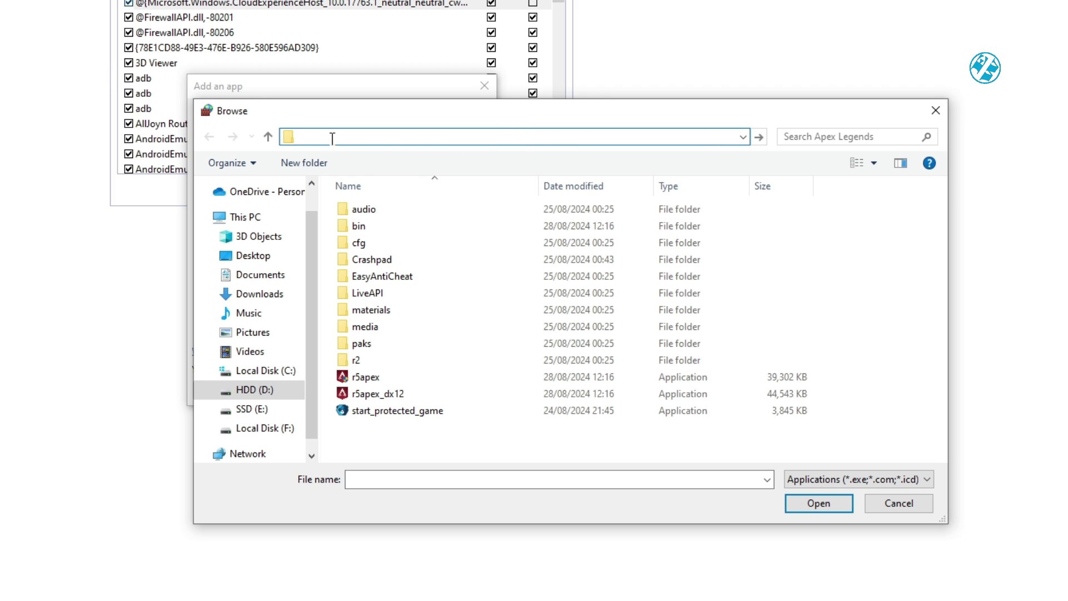
pyautogui.rightClick(331, 138)
pyautogui.click(374, 208)
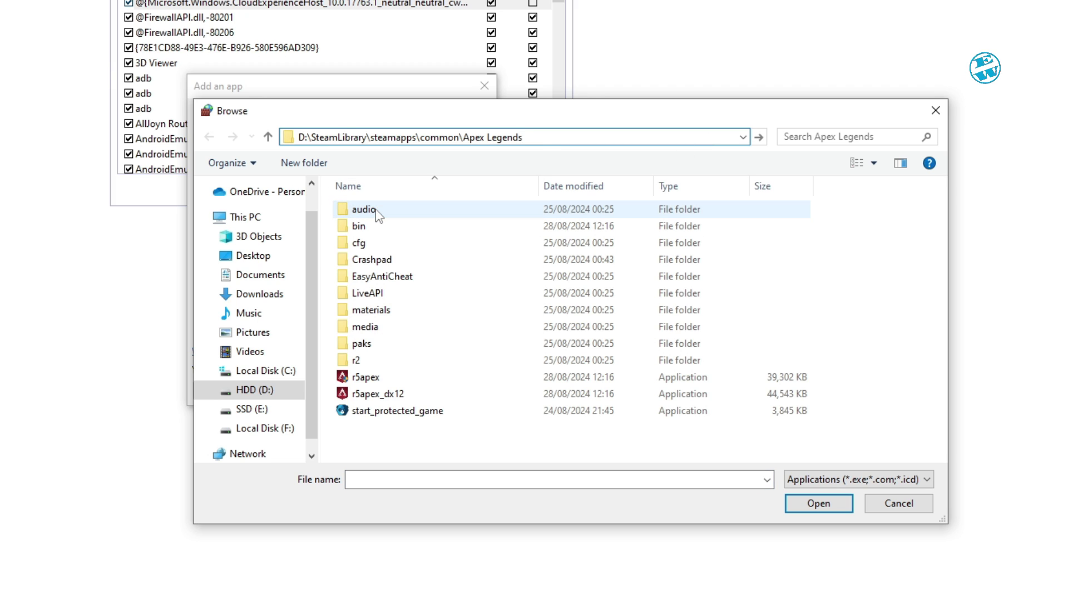
pyautogui.press('Return')
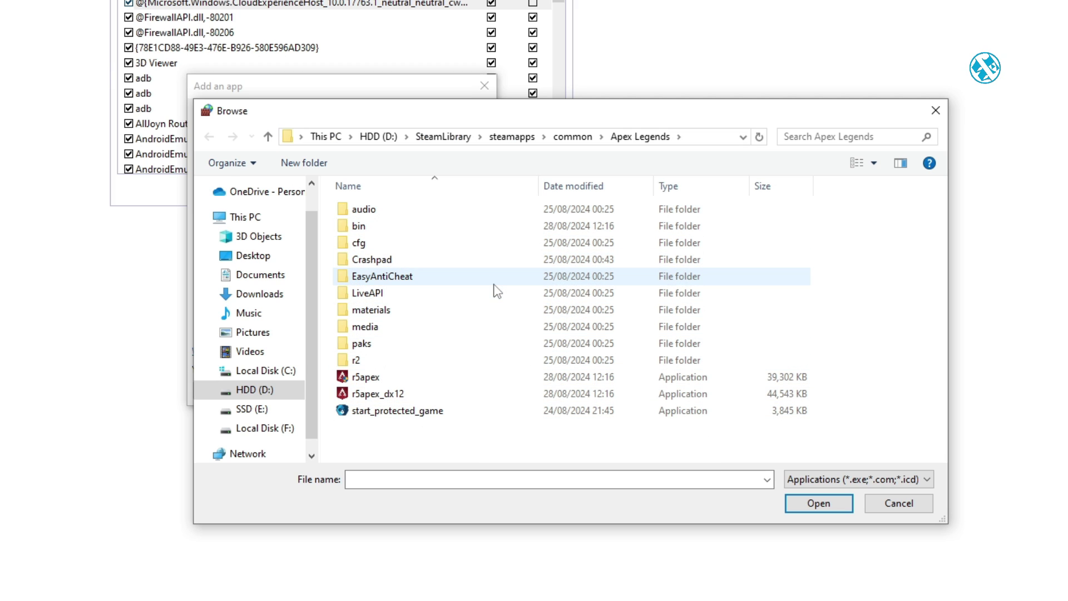
pyautogui.click(368, 378)
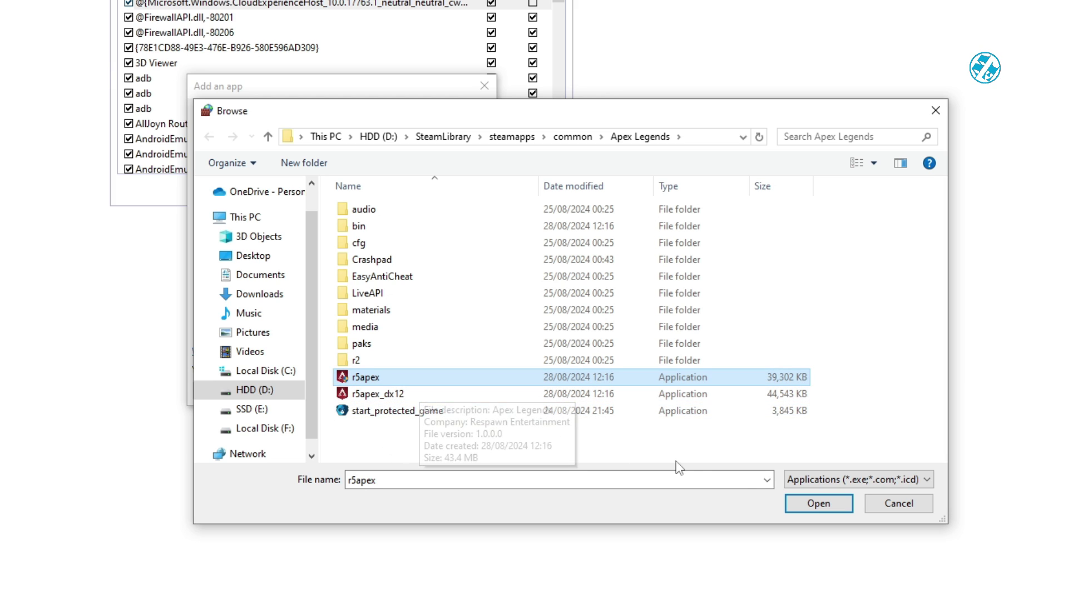
# Step: Add r5apex, tick Public for Apex Legends, save, and close the firewall window
pyautogui.click(818, 503)
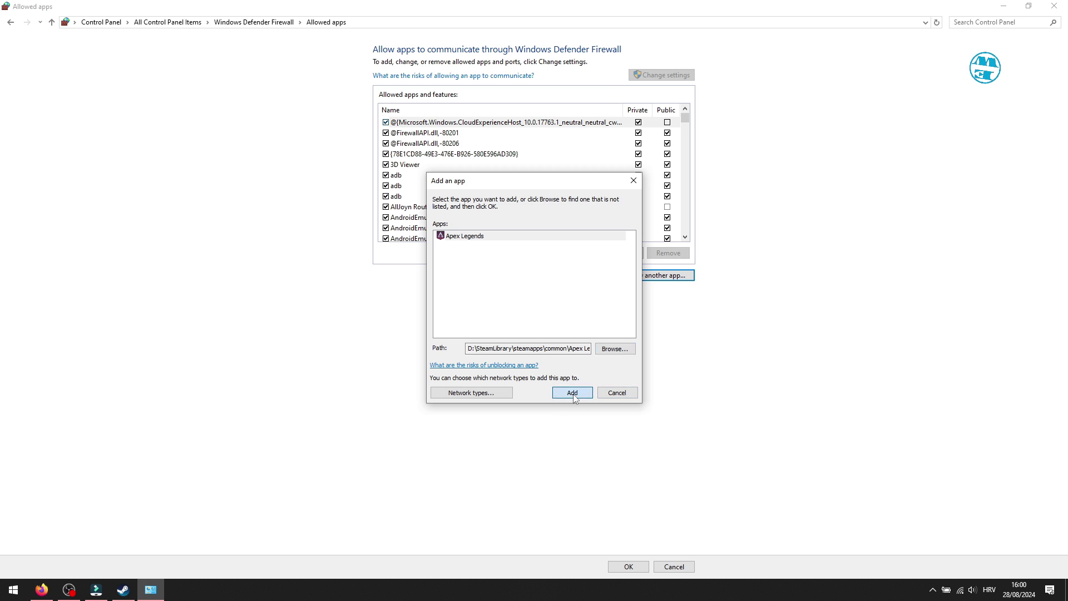
pyautogui.click(572, 393)
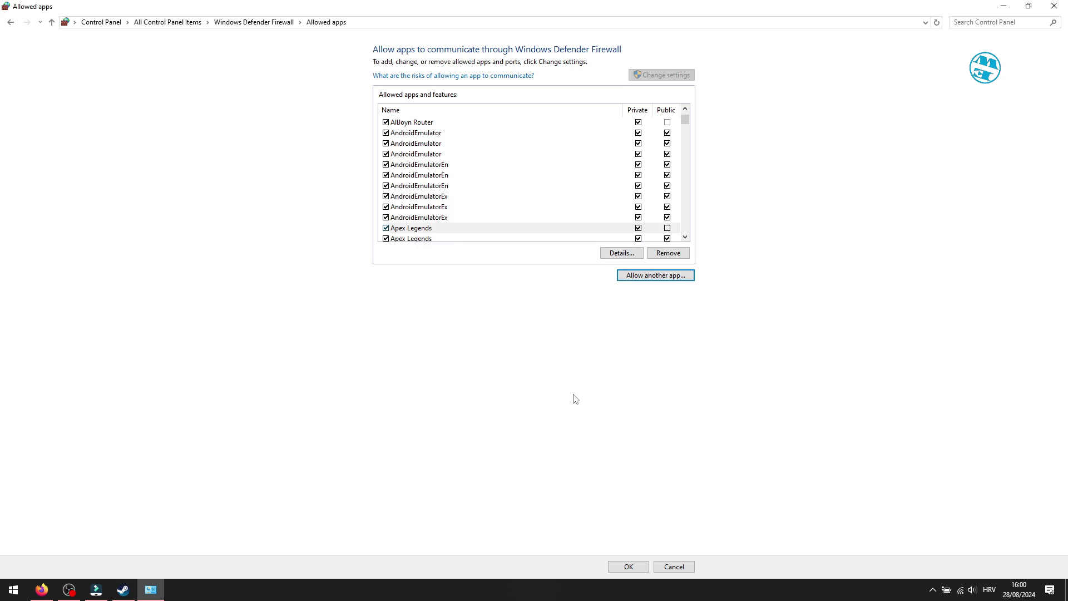
pyautogui.scroll(-1, 560, 284)
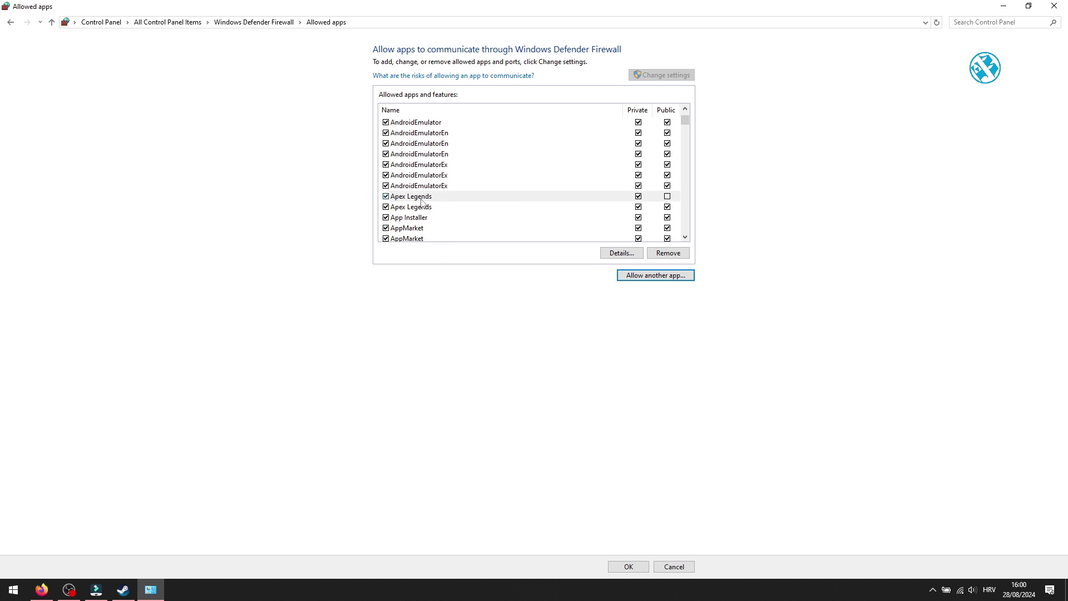
pyautogui.click(667, 196)
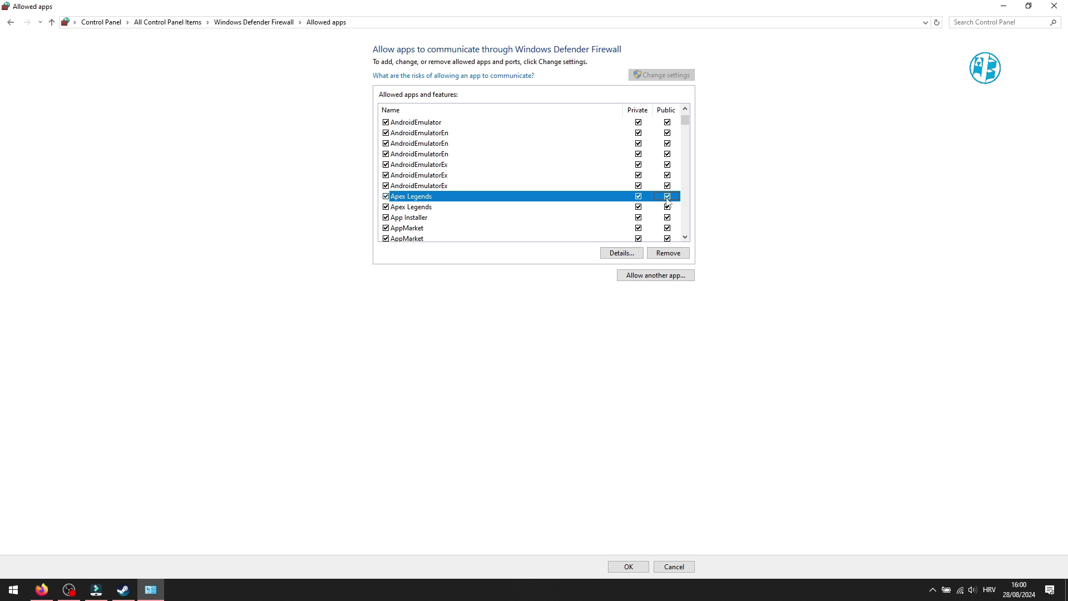
pyautogui.click(629, 566)
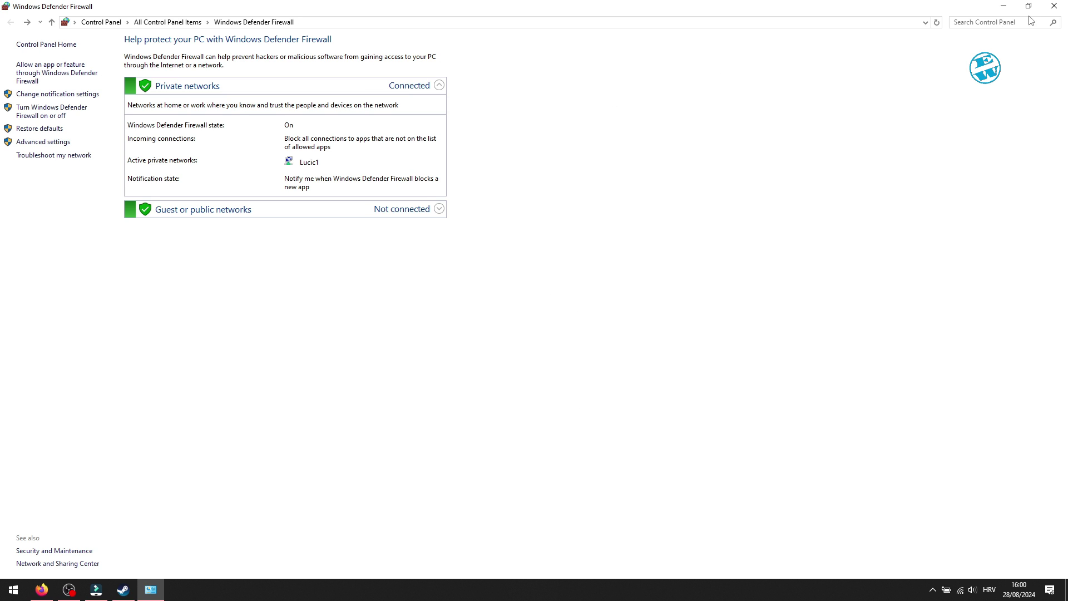
pyautogui.click(1053, 6)
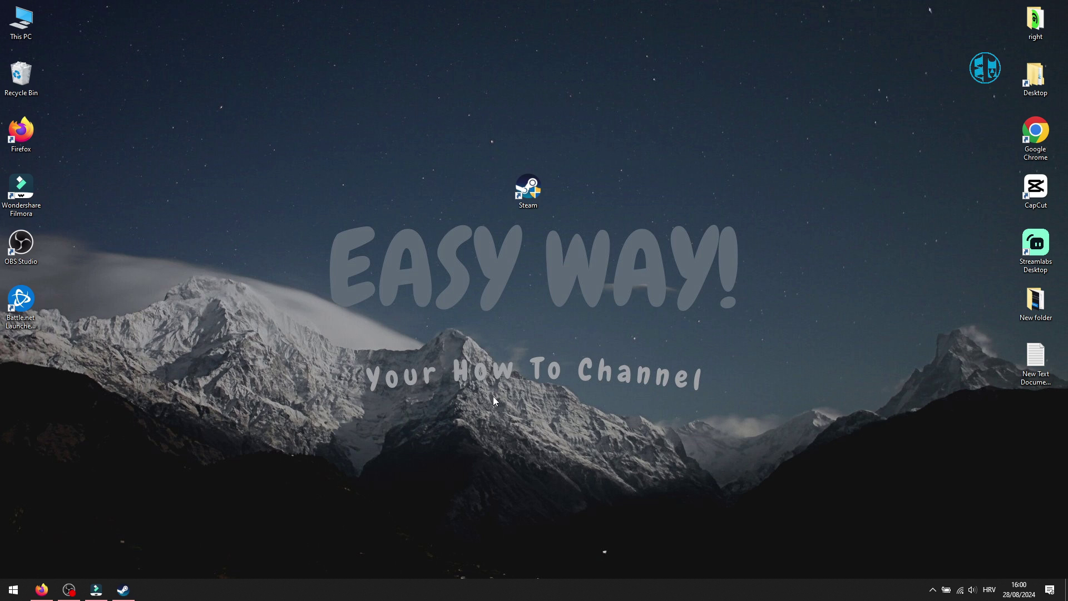
# Step: Search 'graphics' from Start and open the Graphics settings page
pyautogui.click(14, 589)
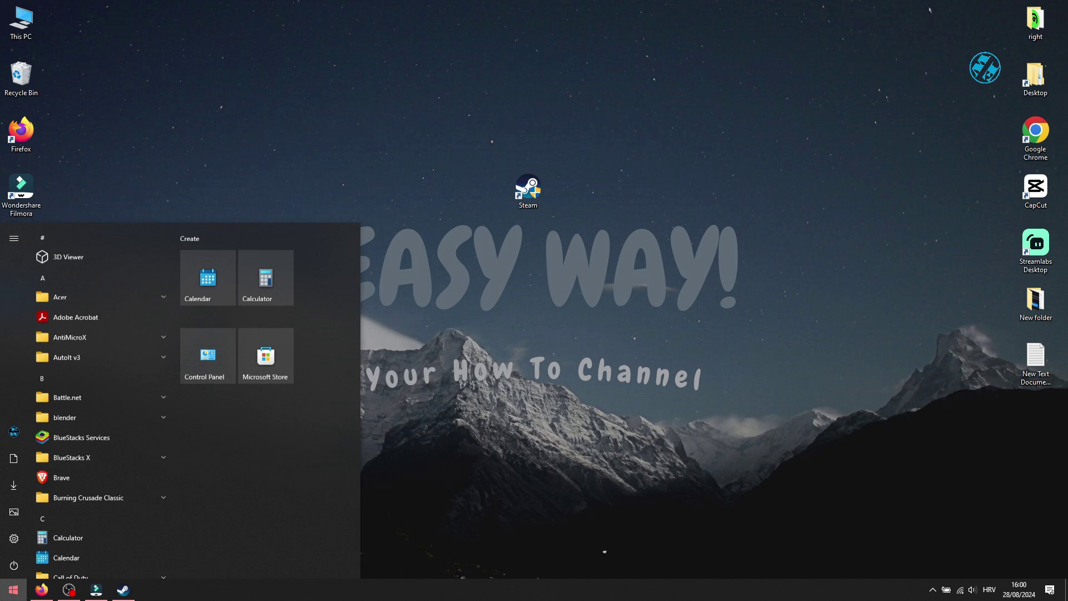
pyautogui.write('graphi')
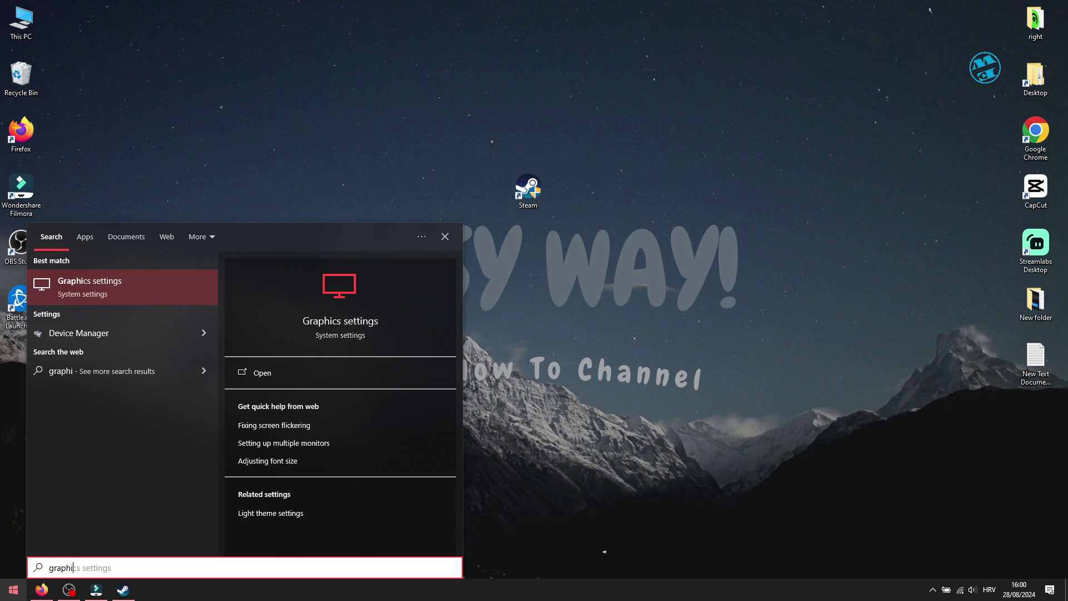
pyautogui.click(122, 286)
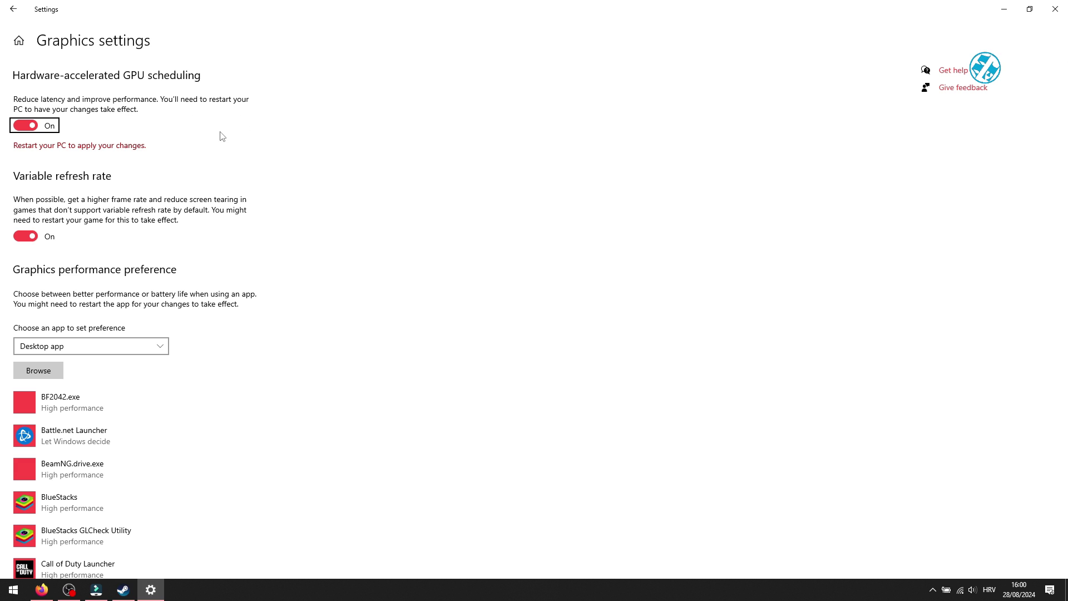
# Step: Browse to the pasted Apex Legends path and add r5apex to the graphics preference list
pyautogui.click(32, 373)
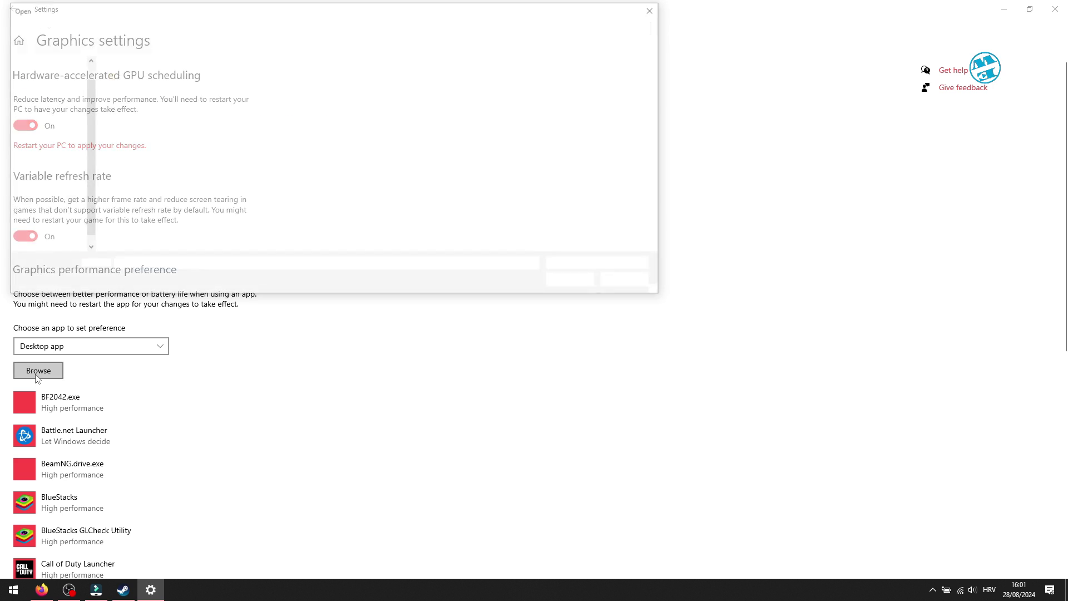
pyautogui.click(287, 32)
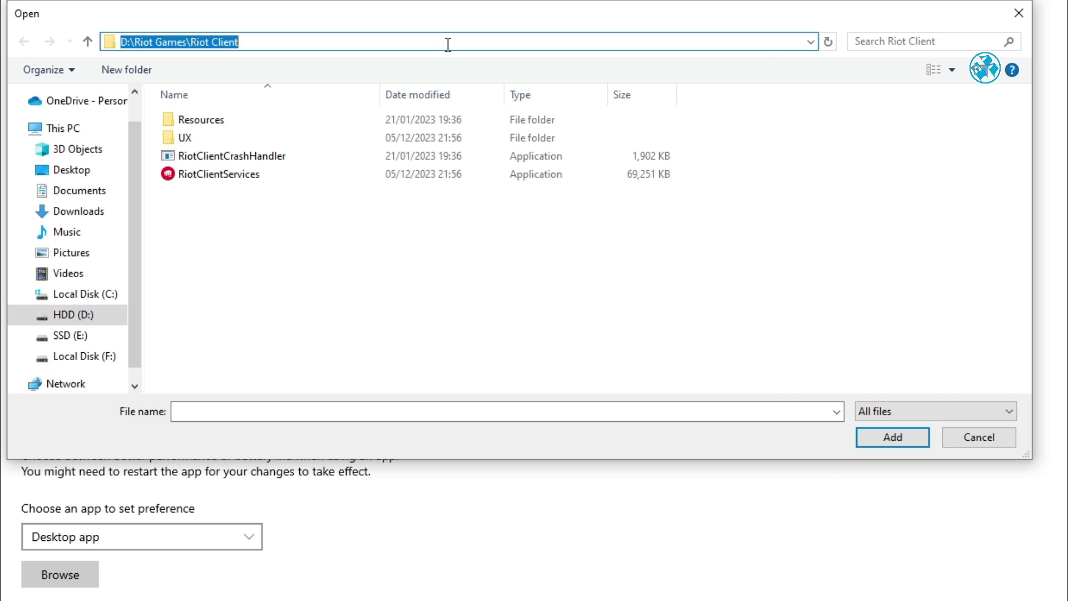
pyautogui.press('BackSpace')
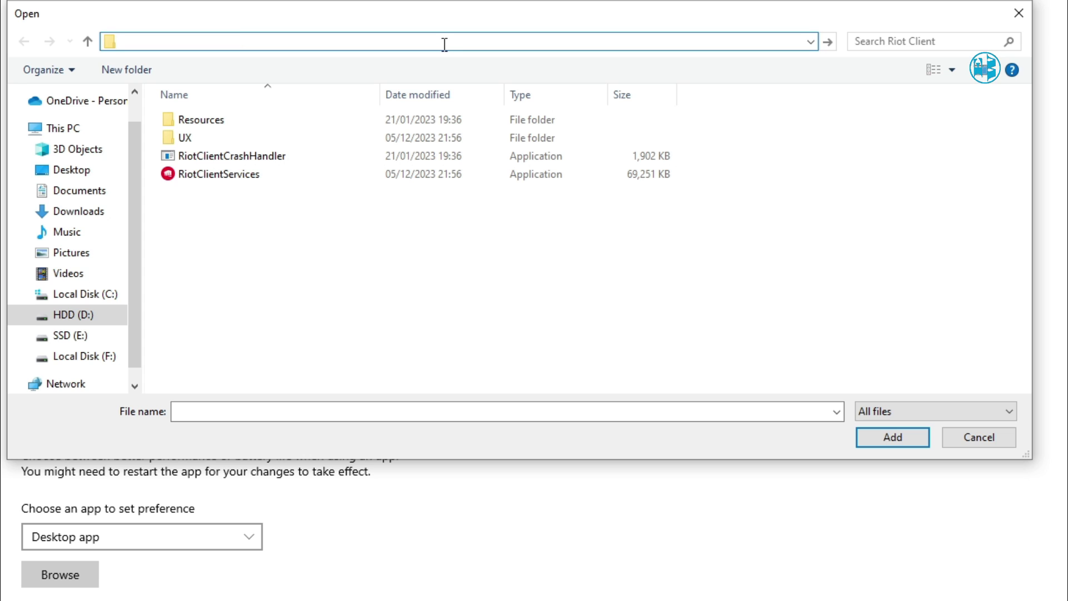
pyautogui.rightClick(198, 41)
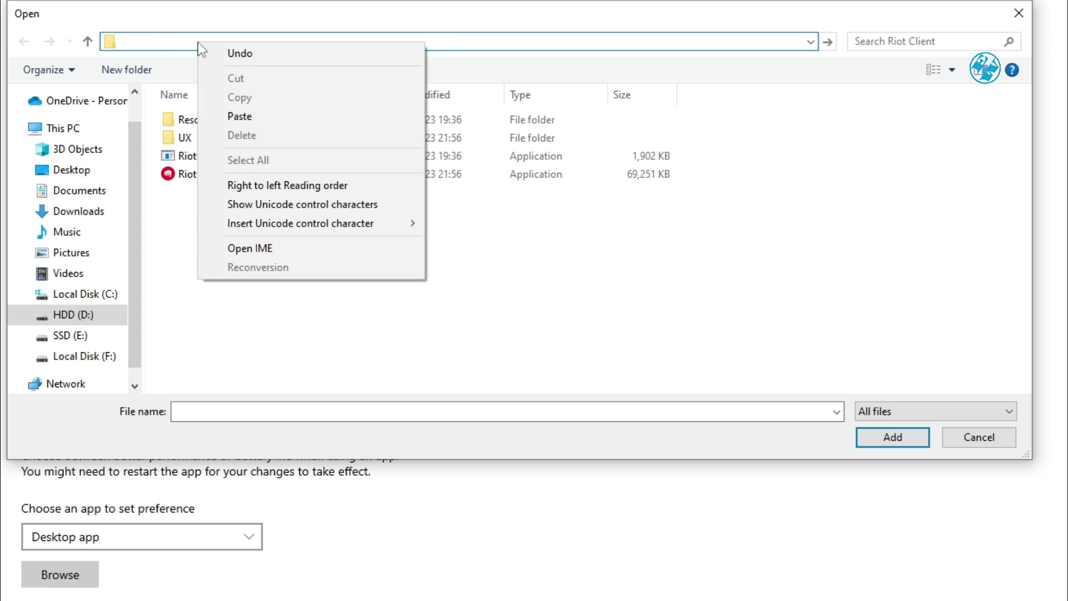
pyautogui.click(245, 116)
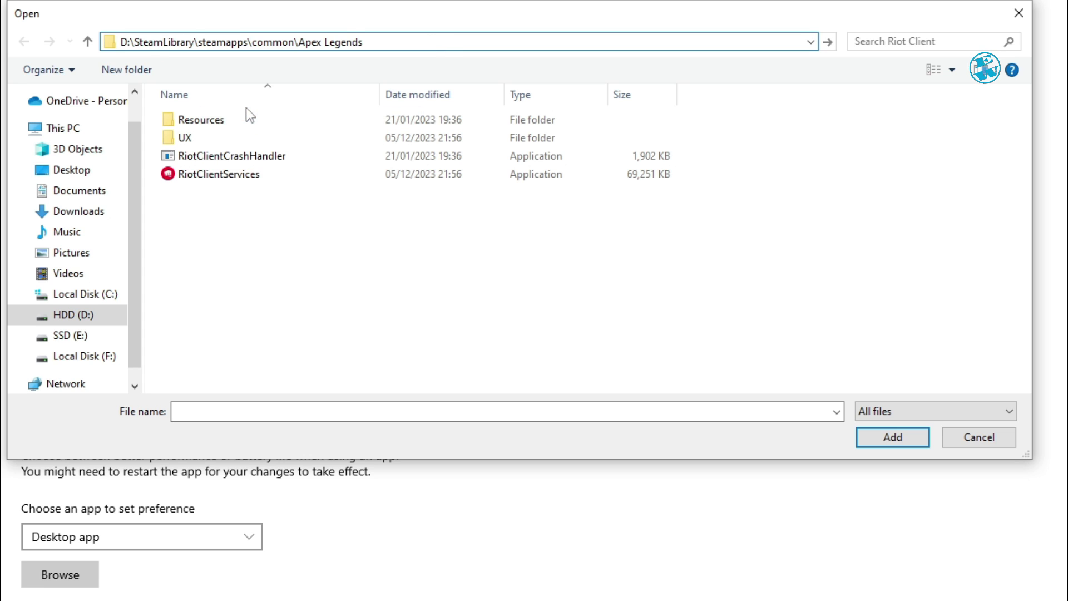
pyautogui.press('Return')
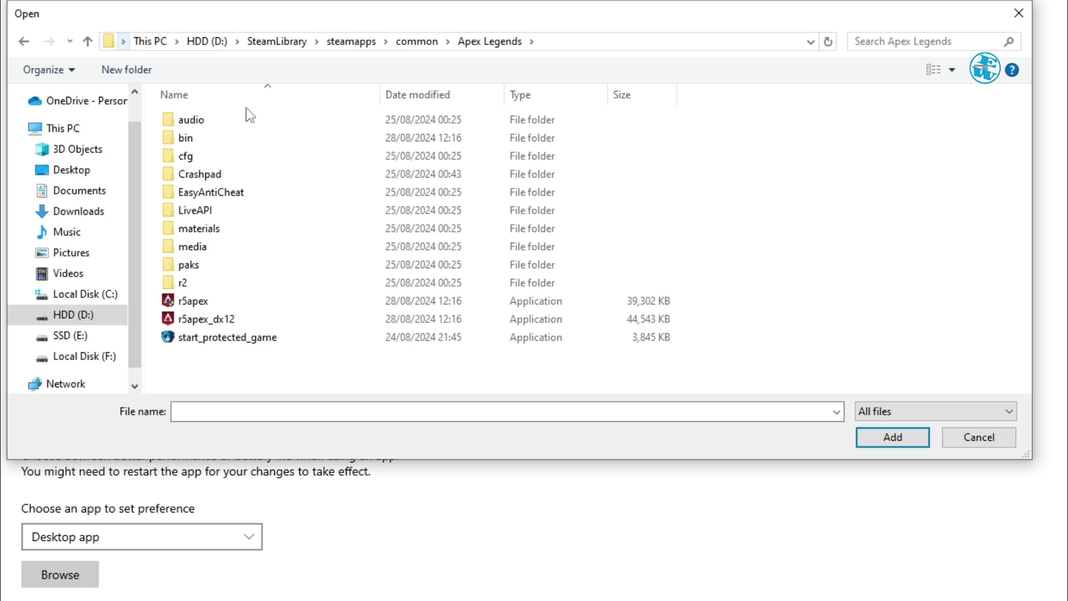
pyautogui.click(189, 300)
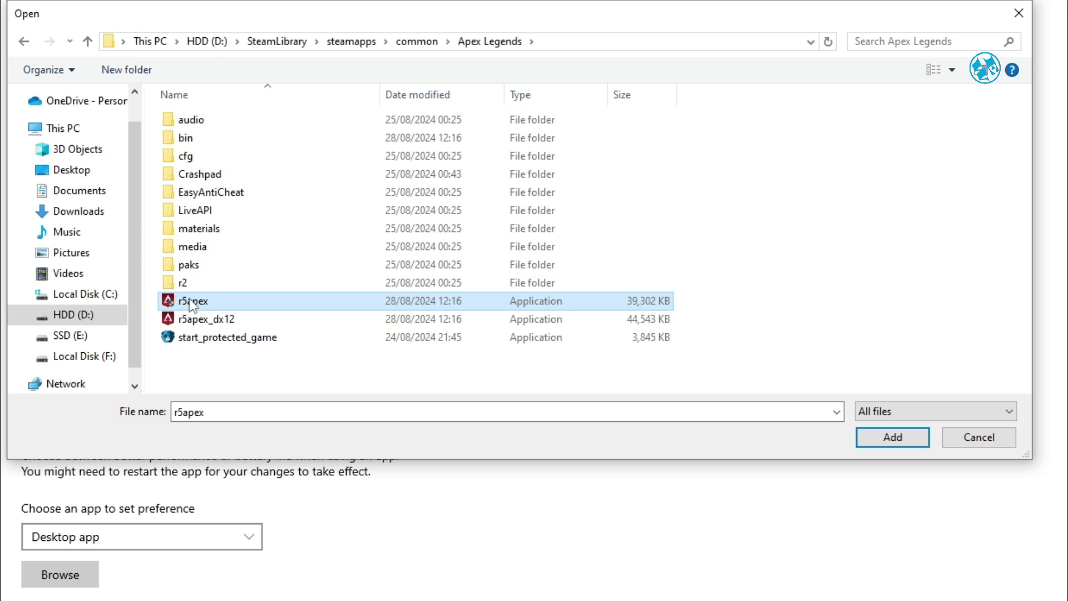
pyautogui.click(899, 442)
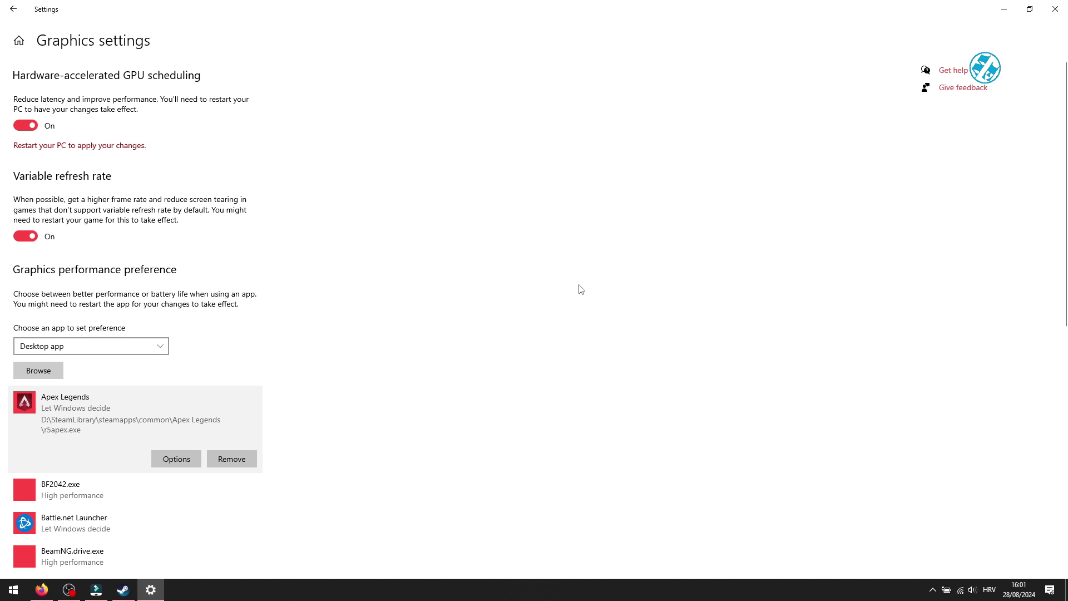
pyautogui.scroll(-1, 73, 427)
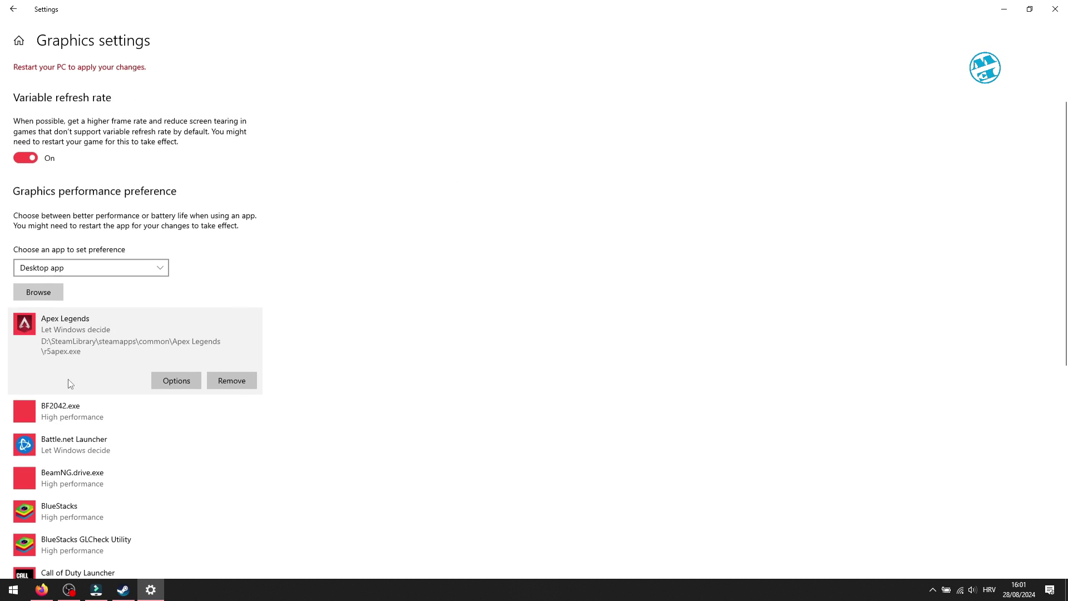
# Step: Save a High performance graphics preference for Apex Legends and close Settings
pyautogui.click(176, 379)
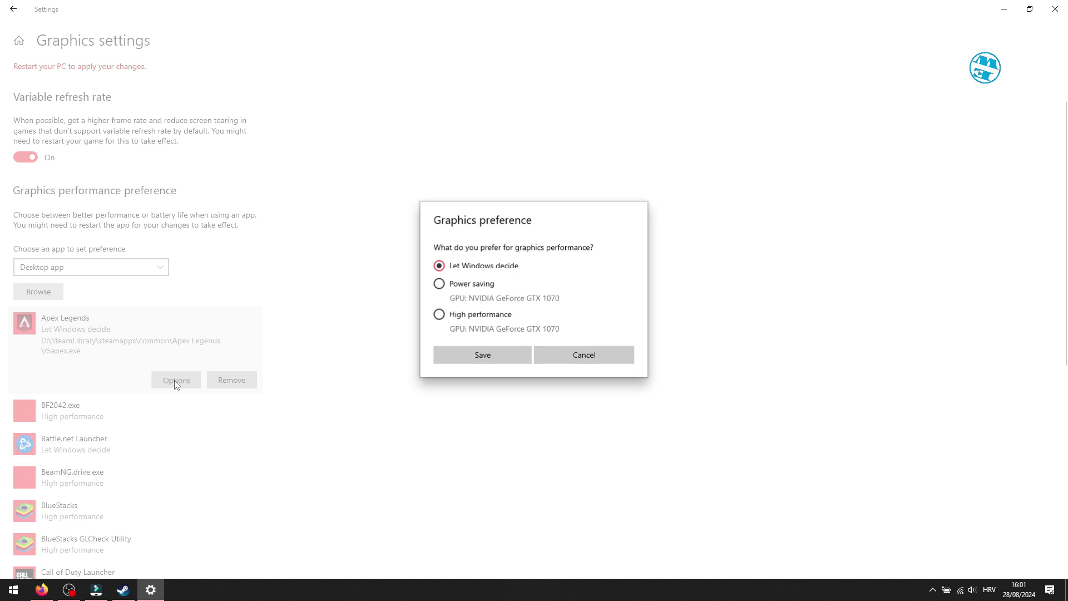
pyautogui.click(439, 315)
pyautogui.click(482, 355)
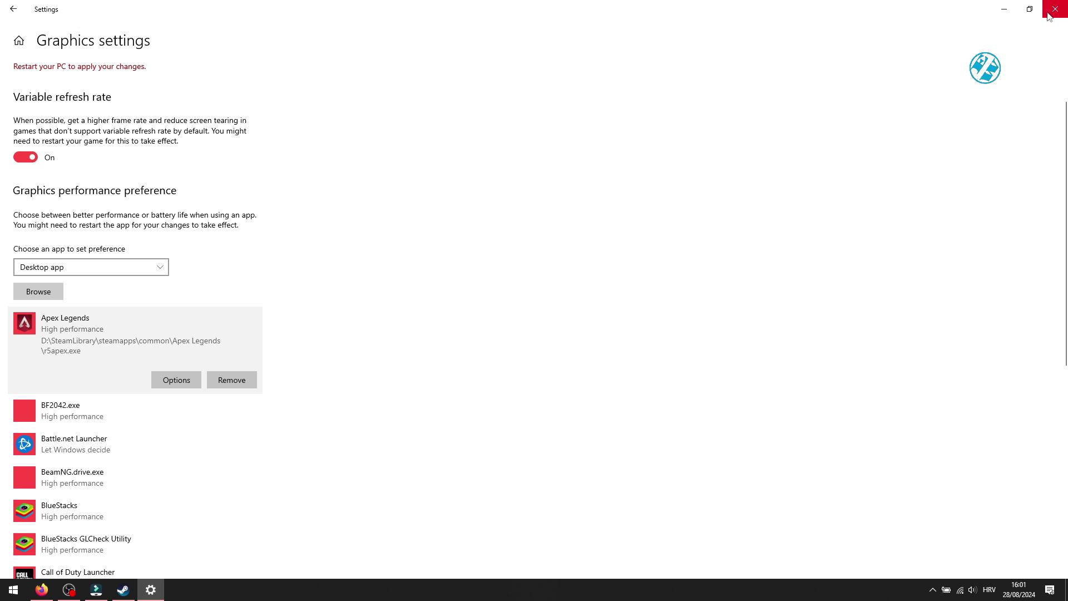
pyautogui.click(1053, 12)
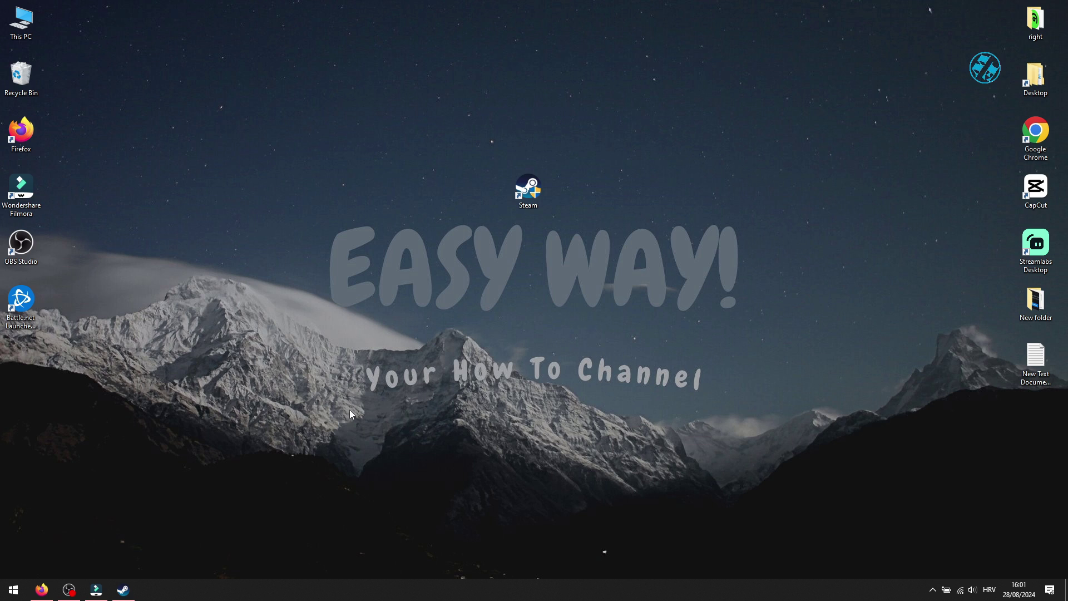
# Step: Launch System Configuration by running msconfig from the Run dialog
pyautogui.rightClick(13, 589)
pyautogui.click(38, 541)
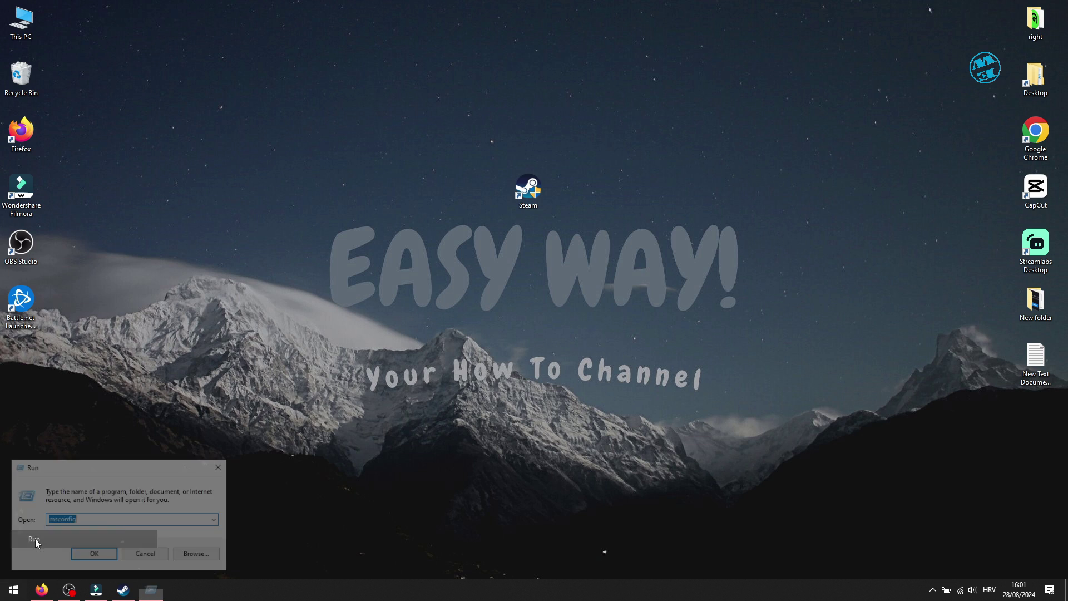
pyautogui.write('msconfig')
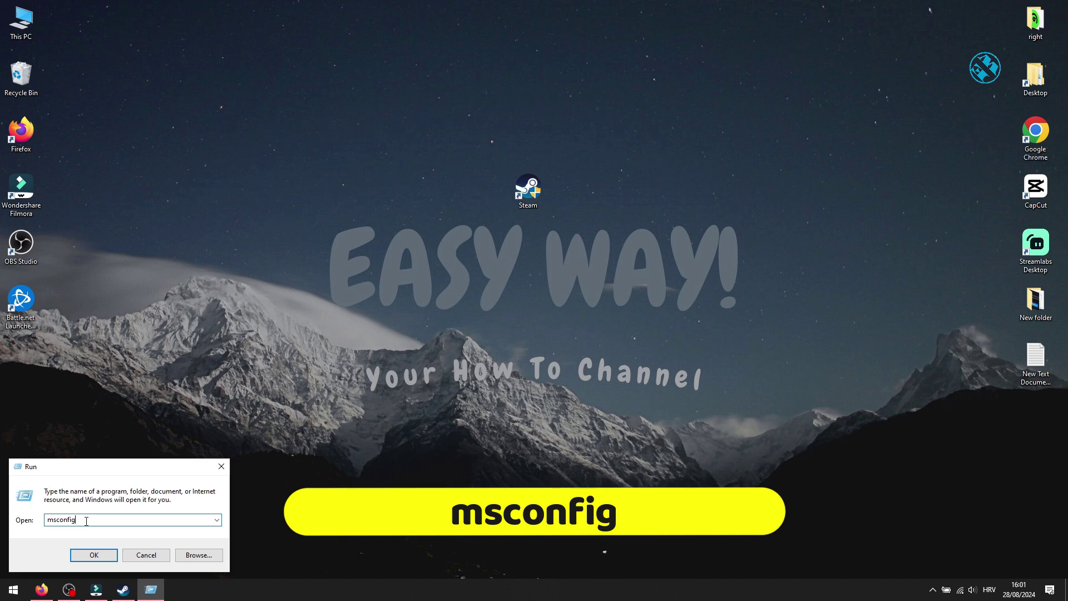
pyautogui.press('Return')
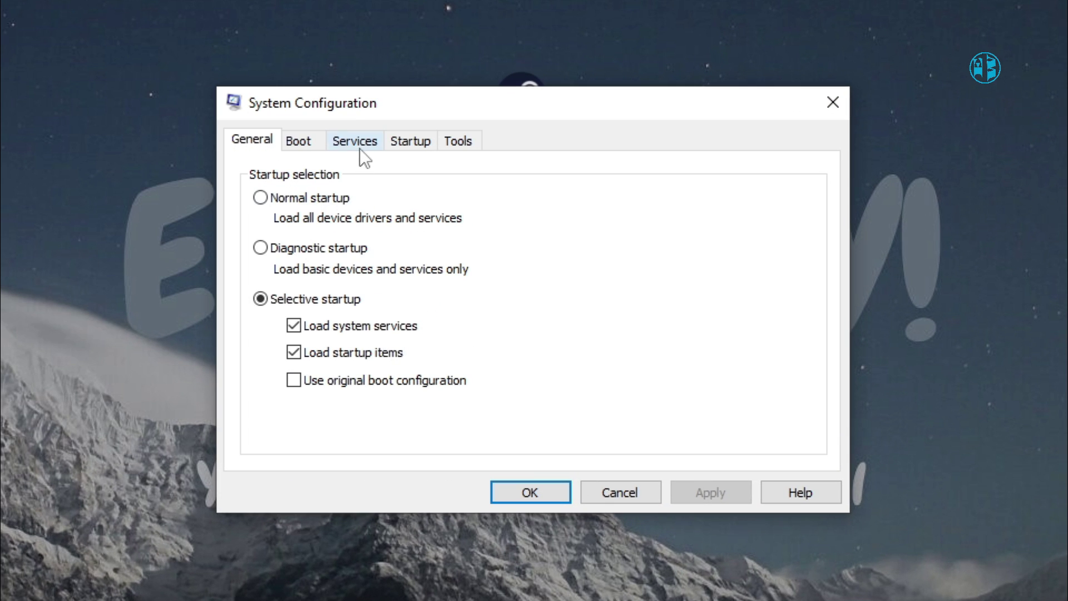
# Step: Hide all Microsoft services, disable the remaining services, and apply the change
pyautogui.click(355, 142)
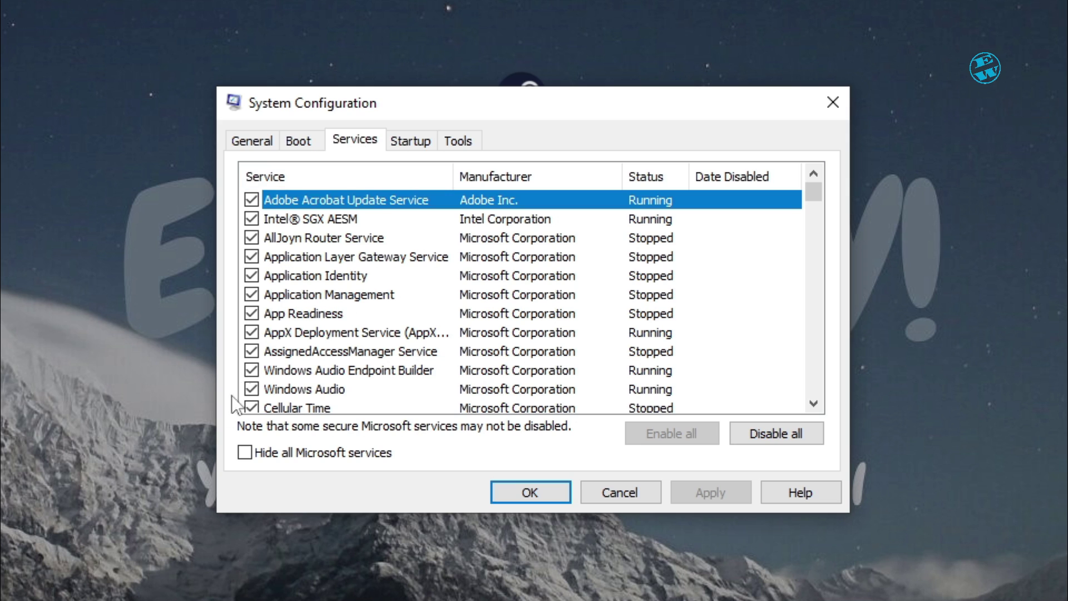
pyautogui.click(245, 452)
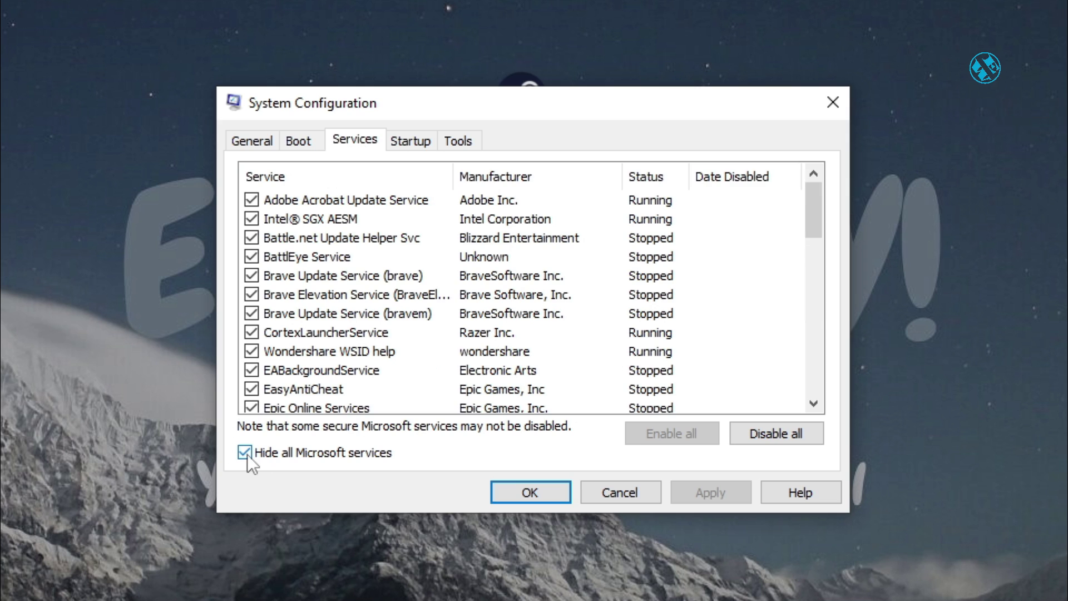
pyautogui.click(775, 433)
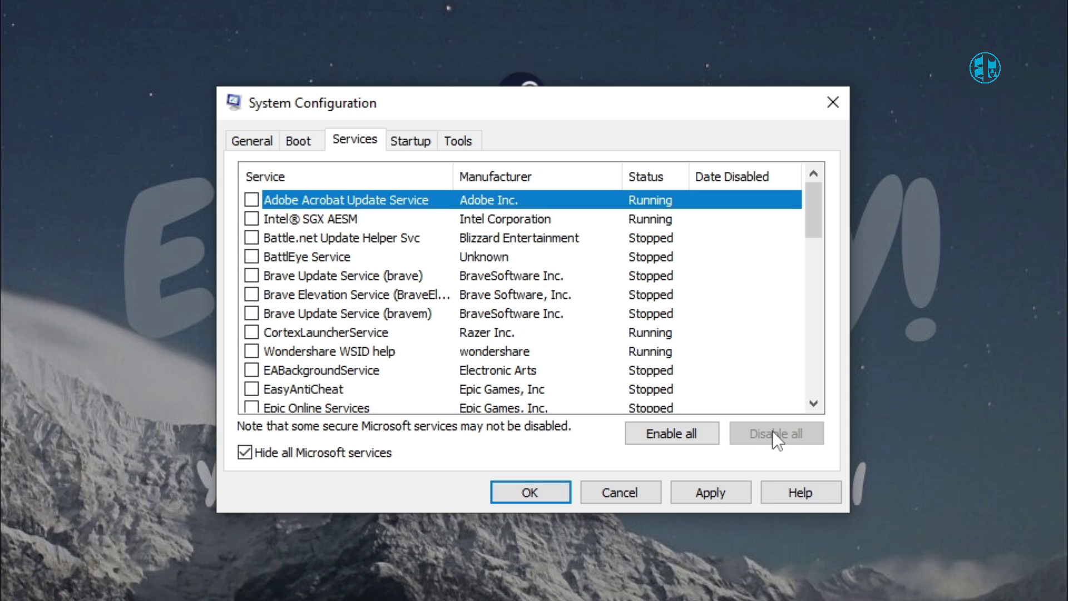
pyautogui.click(711, 493)
pyautogui.scroll(-6, 331, 306)
pyautogui.scroll(6, 447, 357)
# Step: Re-enable the Adobe Acrobat Update Service and close System Configuration
pyautogui.click(252, 201)
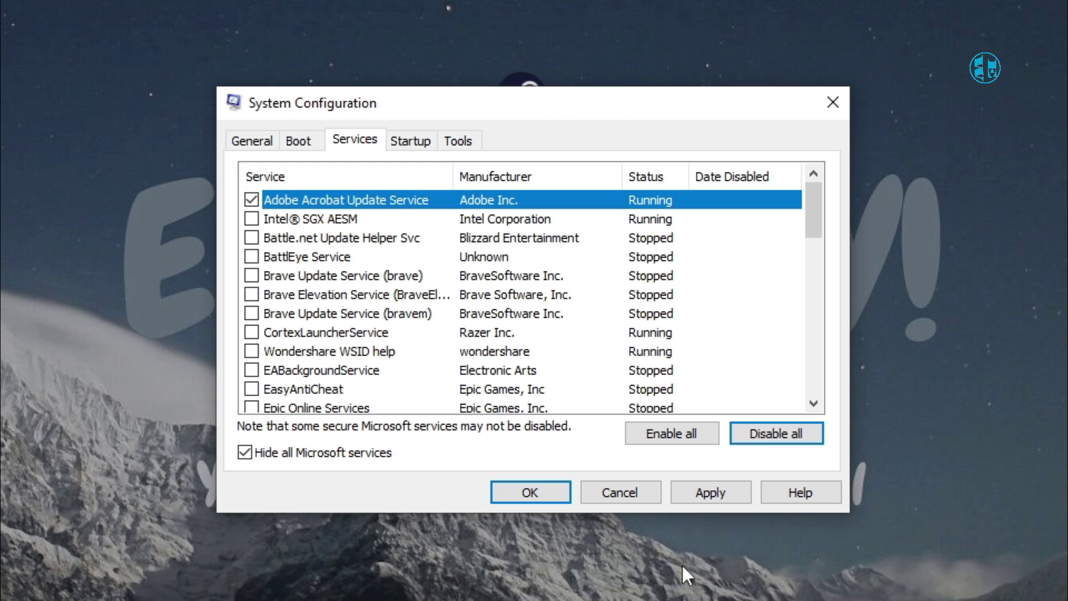
pyautogui.click(690, 489)
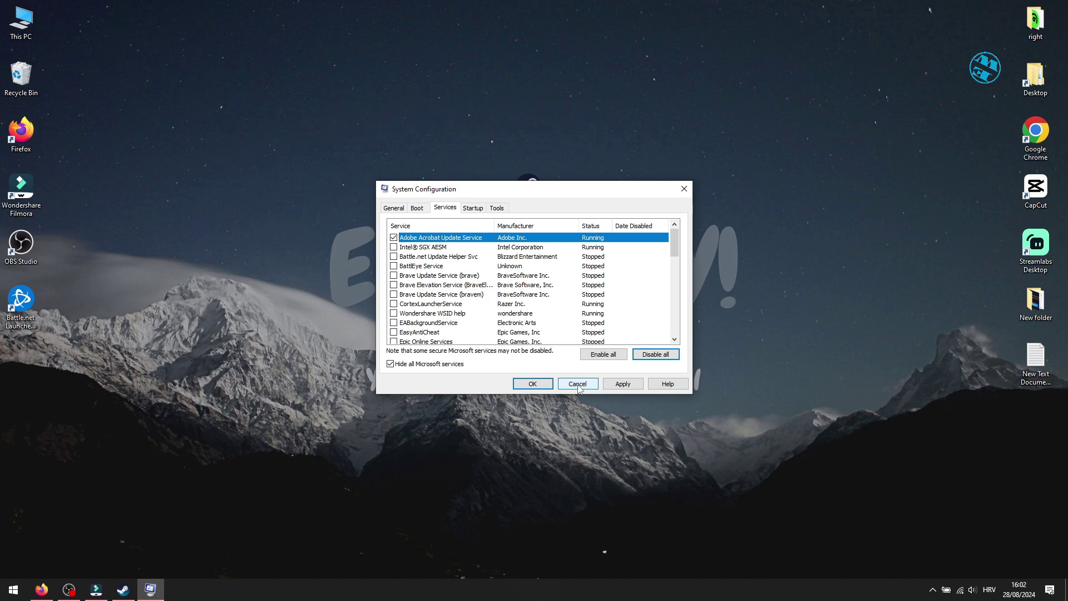
pyautogui.click(578, 384)
# Step: Refresh the Windows desktop from its context menu
pyautogui.rightClick(578, 384)
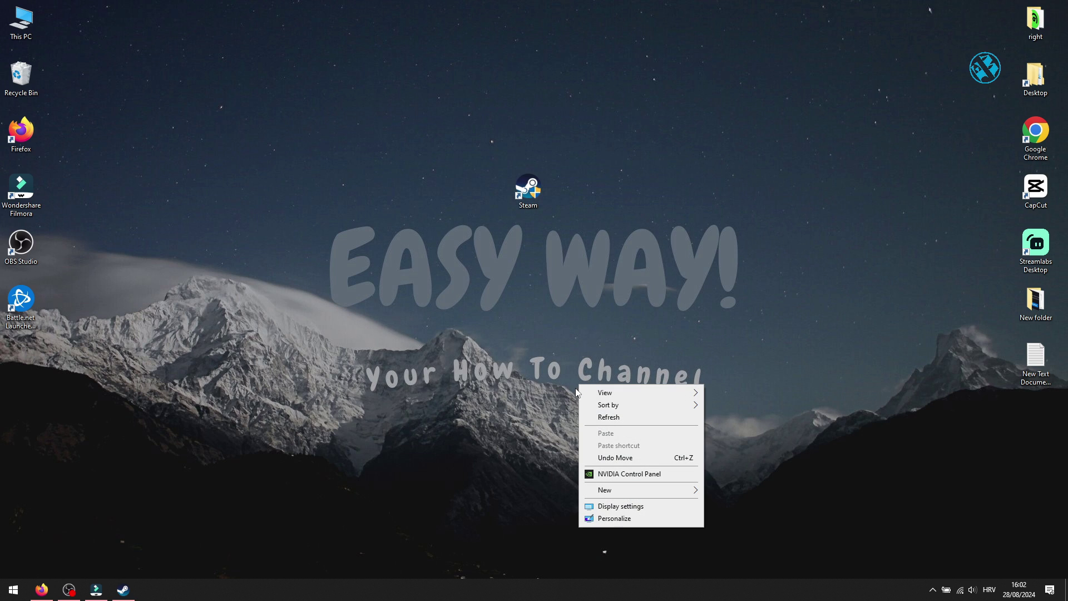
pyautogui.click(609, 418)
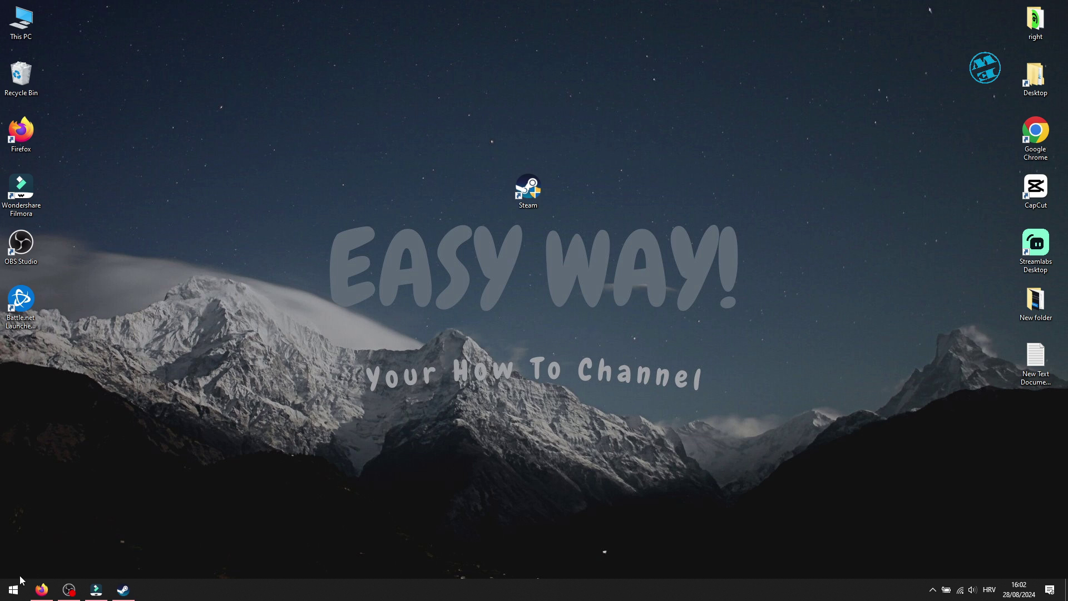
# Step: Launch Device Manager and expand Display adapters
pyautogui.rightClick(10, 591)
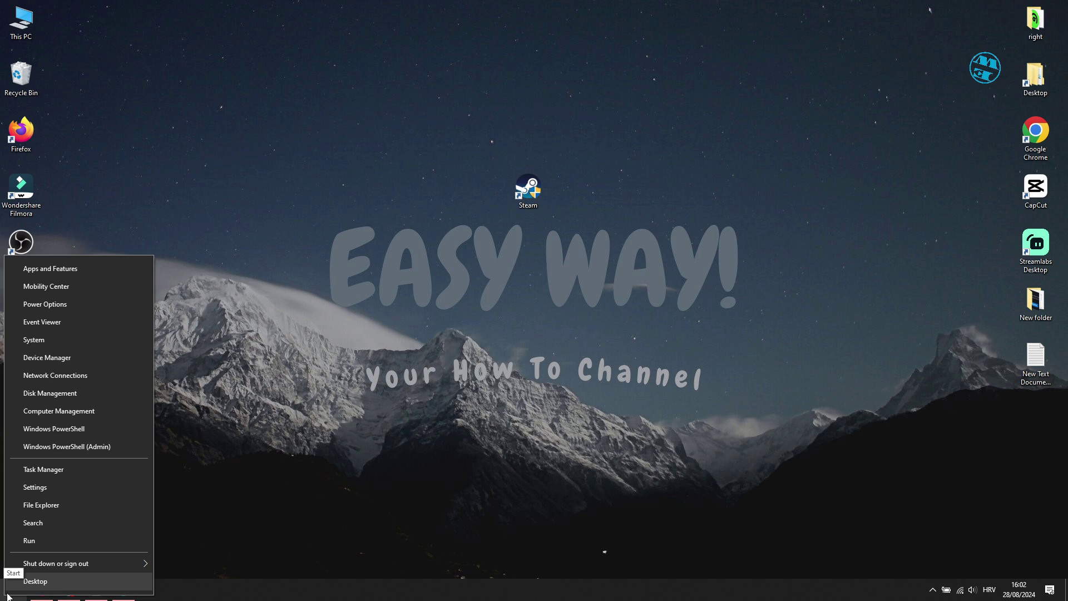
pyautogui.click(44, 358)
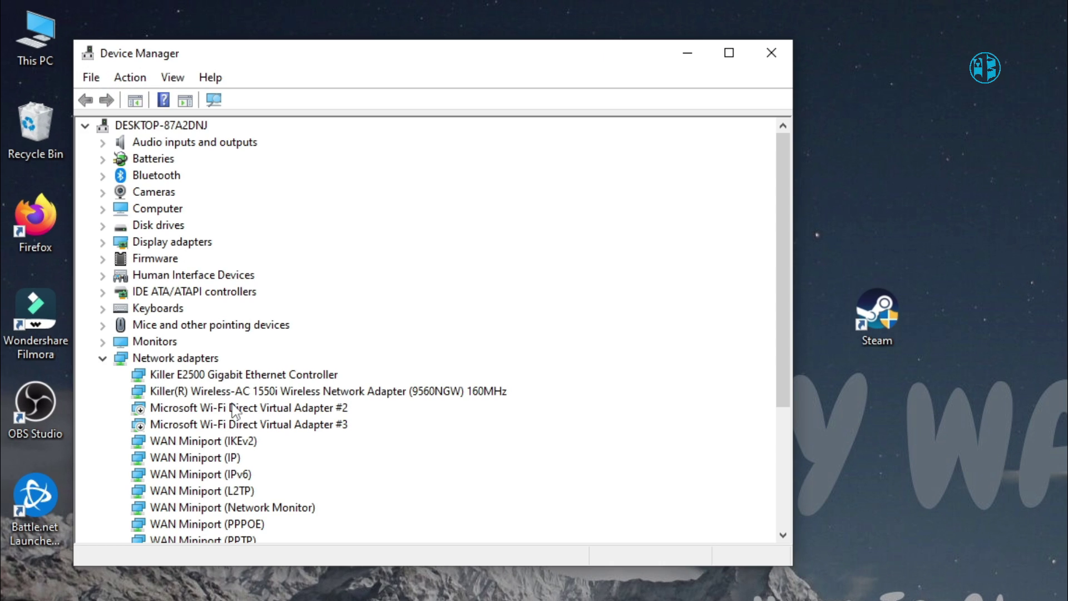
pyautogui.click(102, 242)
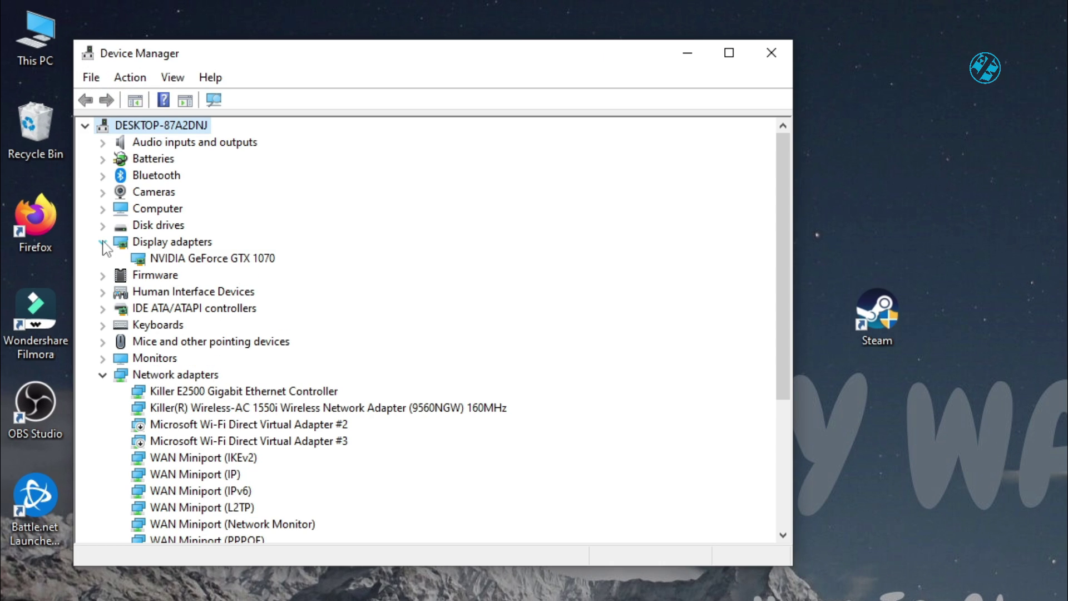
# Step: Search automatically for a newer GTX 1070 driver, then close the dialog and Device Manager
pyautogui.rightClick(209, 260)
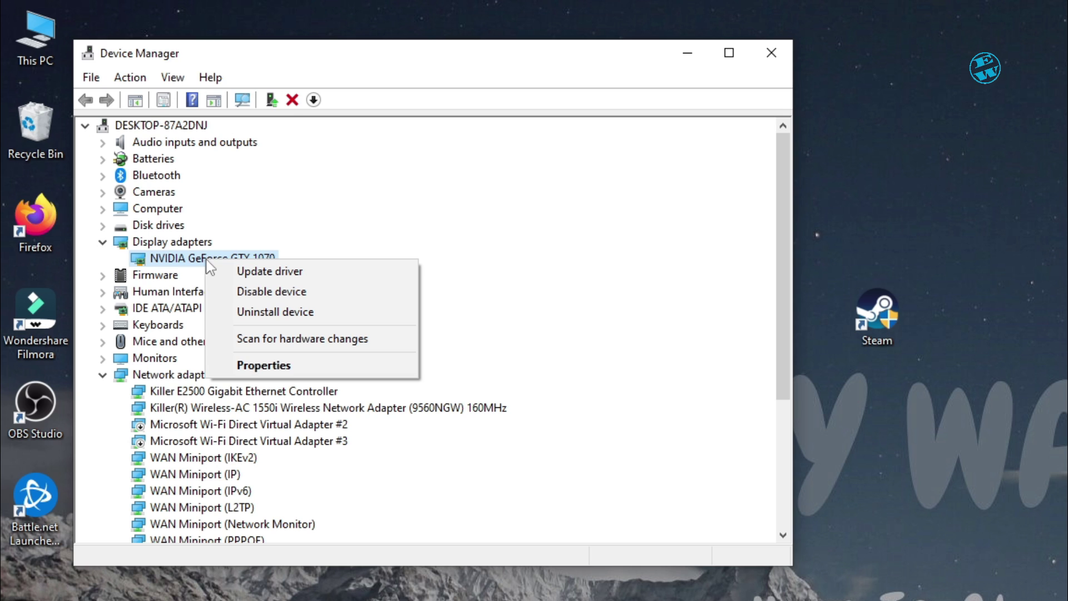
pyautogui.click(269, 271)
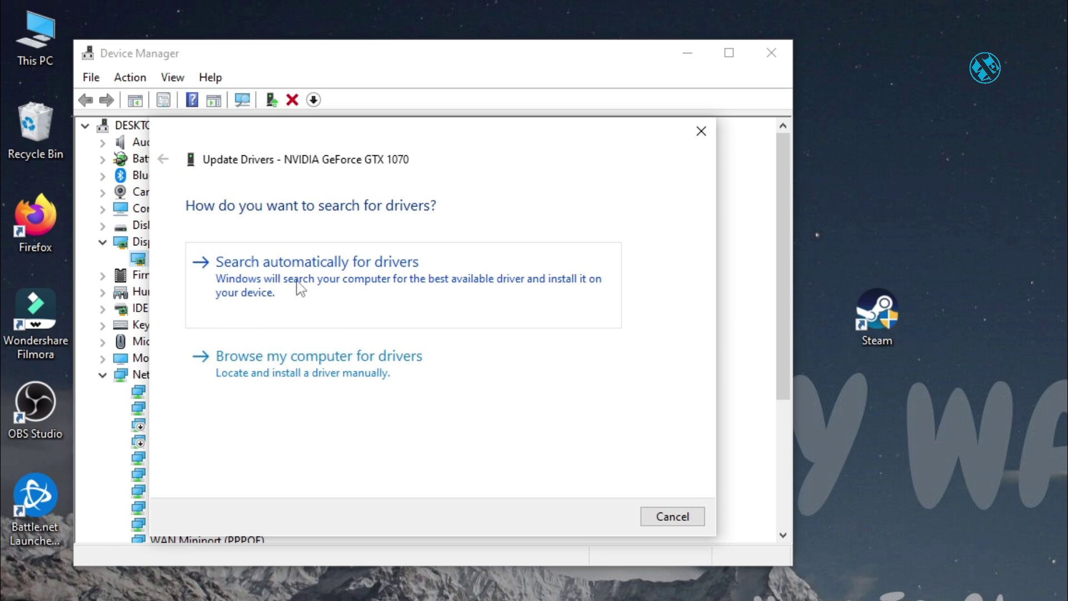
pyautogui.click(334, 290)
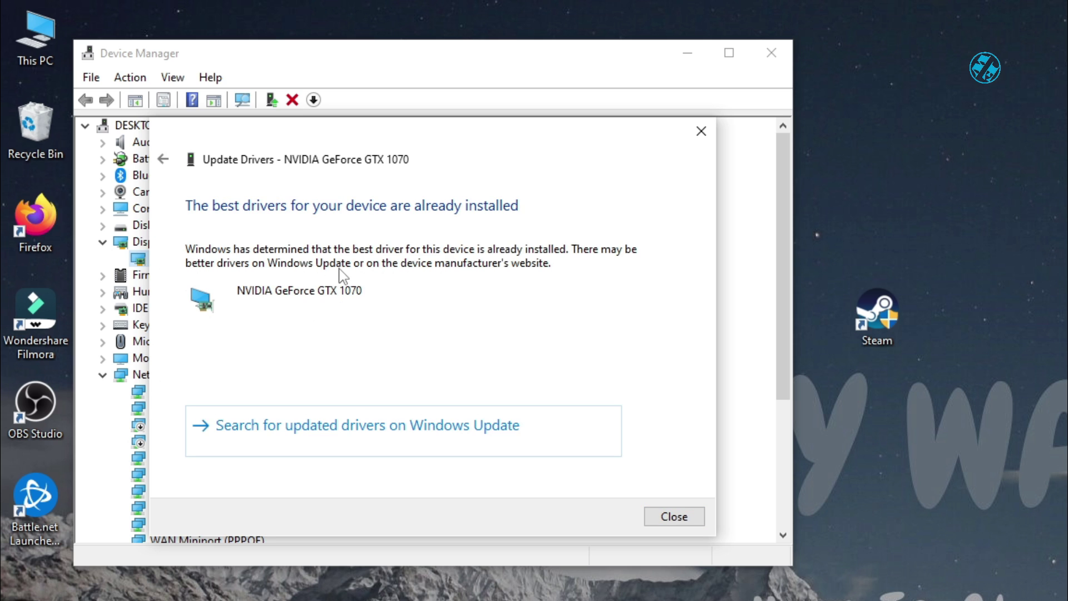
pyautogui.click(701, 131)
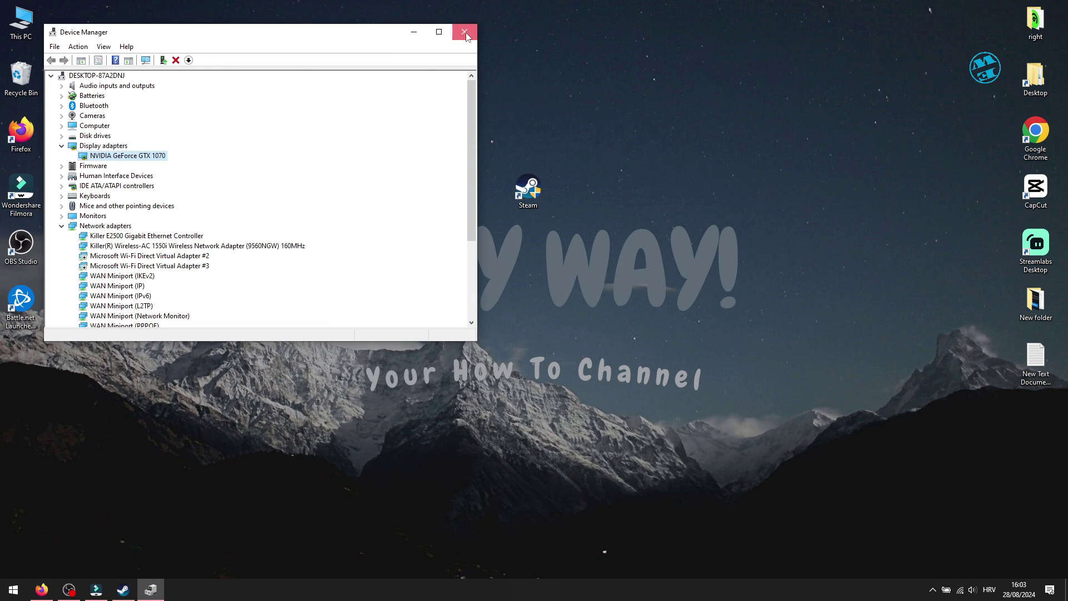
pyautogui.click(466, 40)
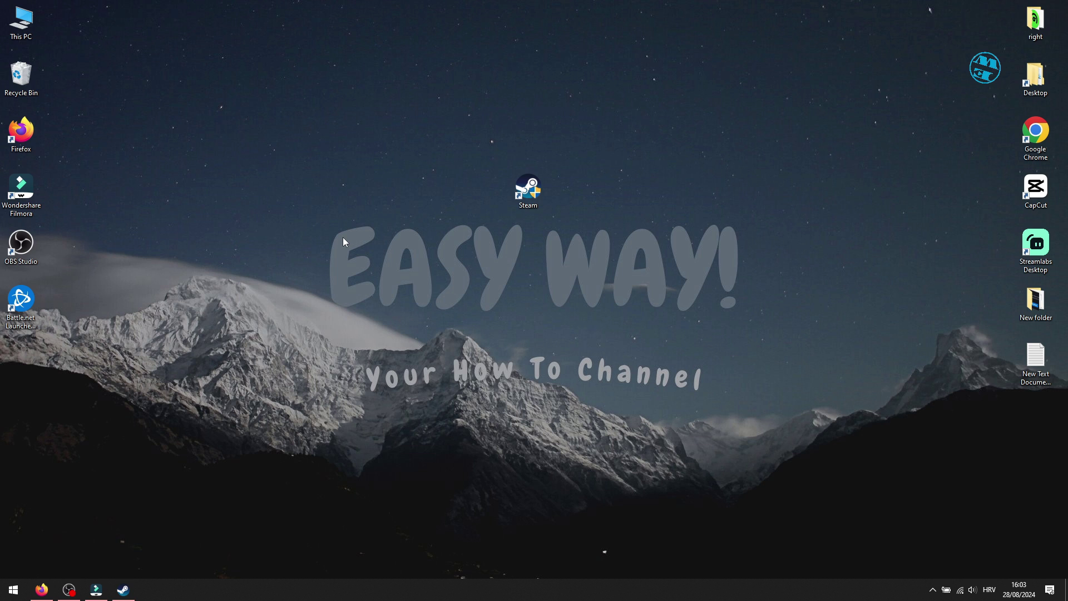
pyautogui.click(41, 591)
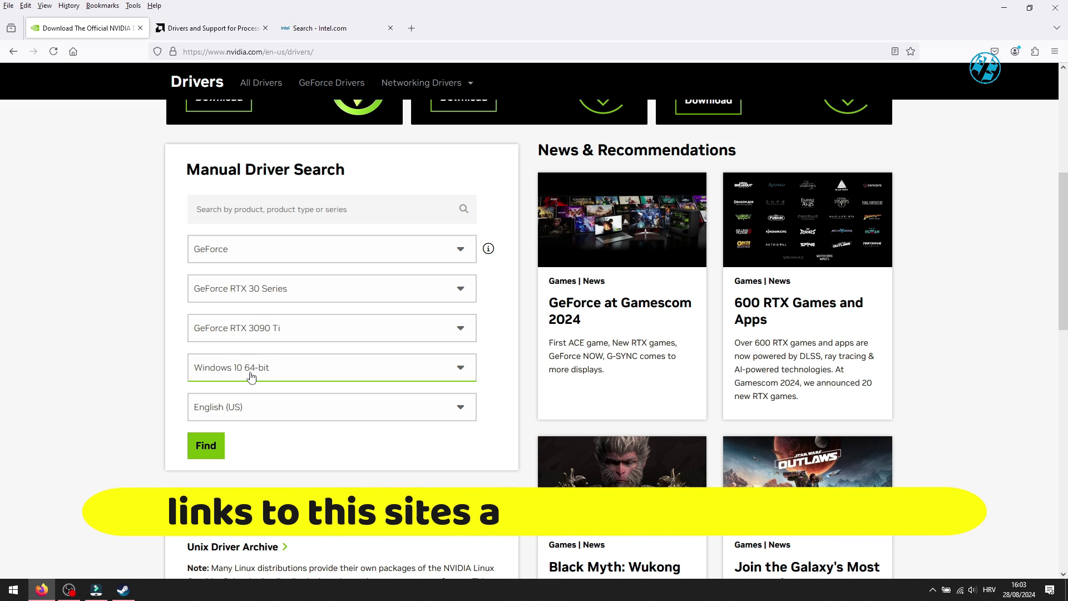
pyautogui.click(246, 328)
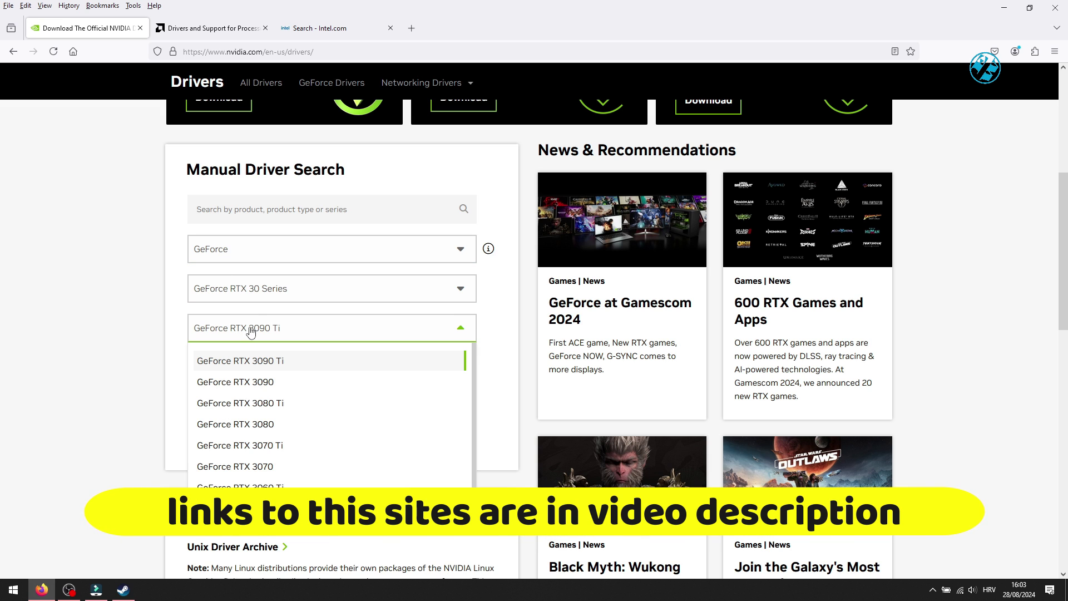
pyautogui.click(248, 421)
pyautogui.click(212, 27)
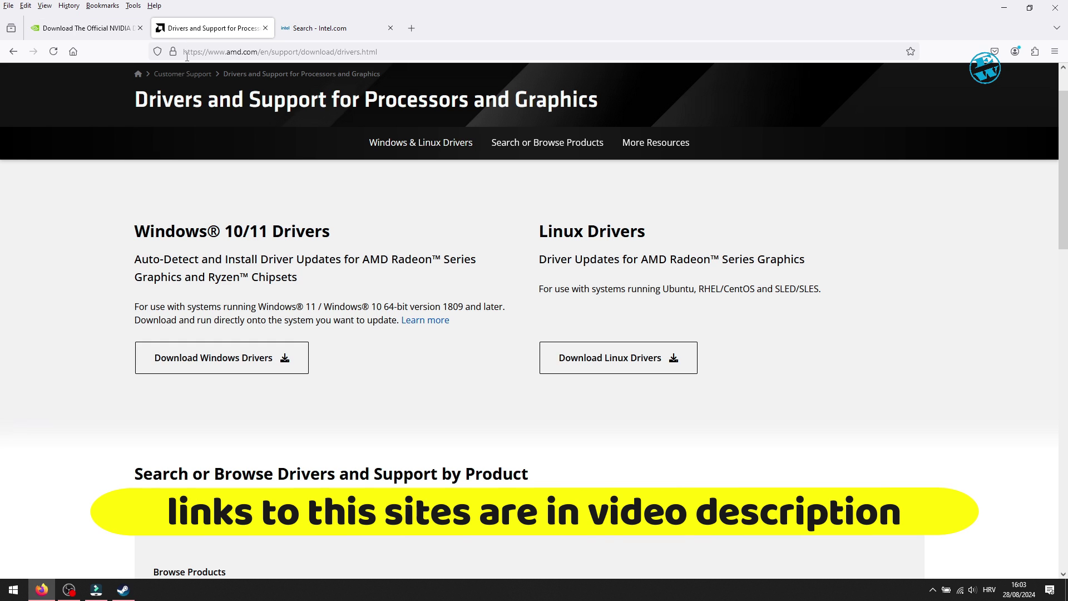
pyautogui.scroll(-4, 184, 250)
pyautogui.click(181, 451)
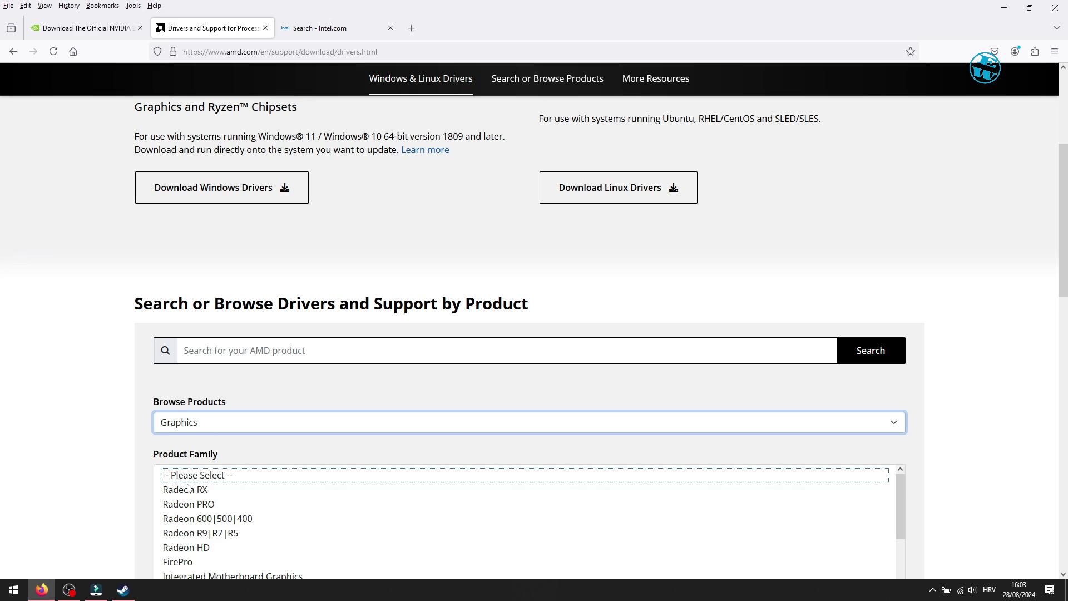
pyautogui.scroll(-2, 200, 500)
pyautogui.click(323, 27)
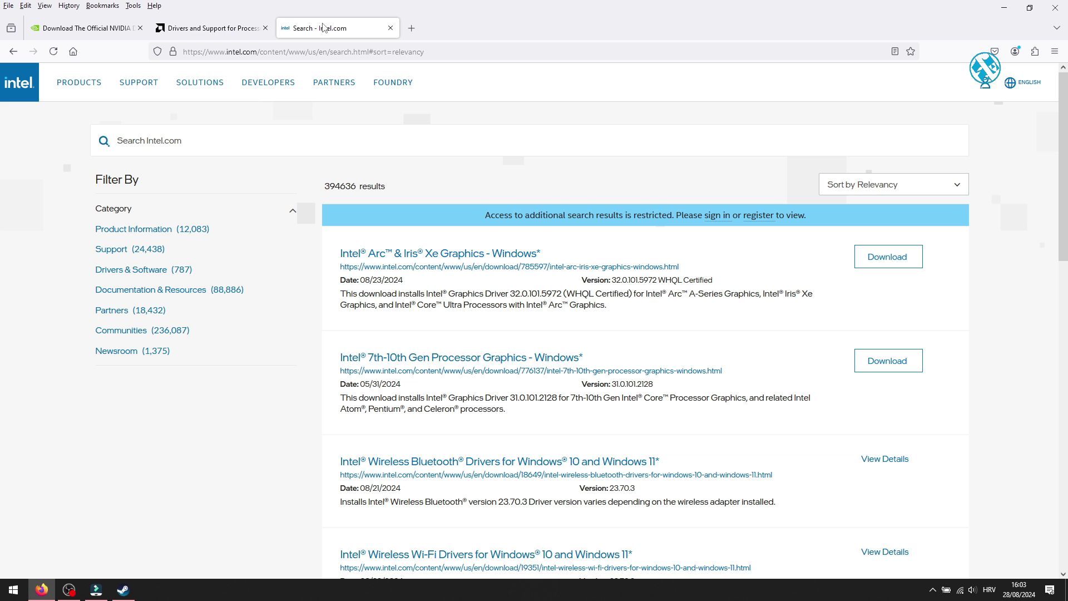
pyautogui.scroll(-3, 395, 275)
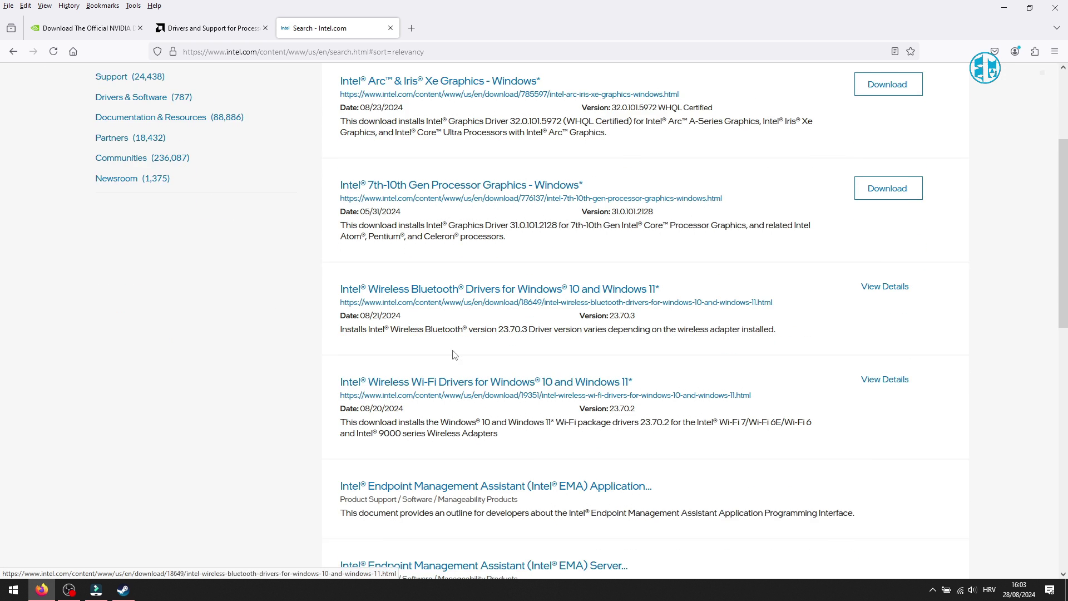
pyautogui.scroll(3, 395, 251)
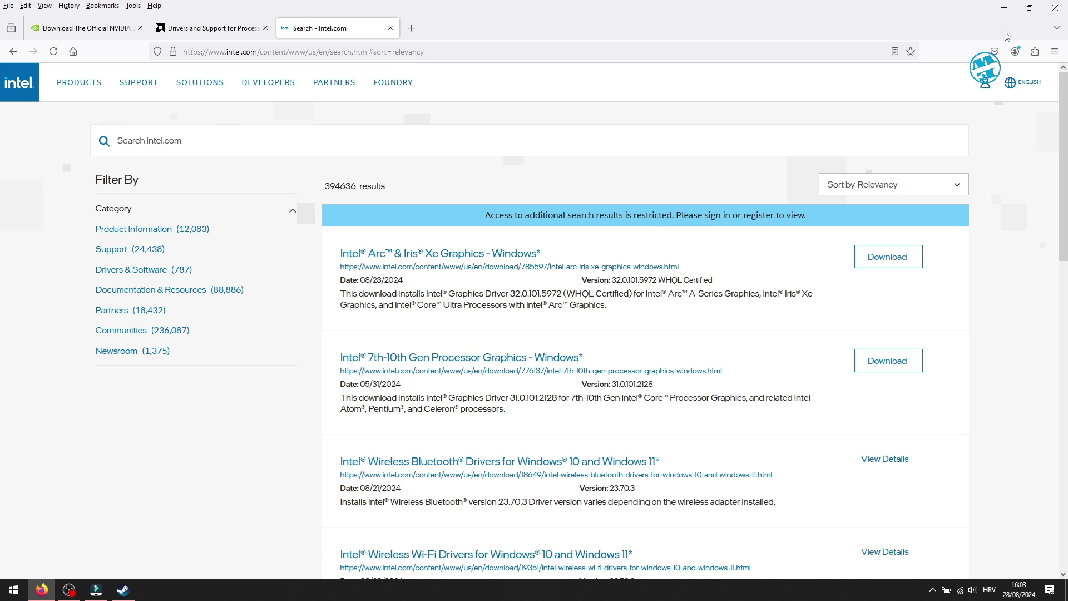
pyautogui.click(1054, 8)
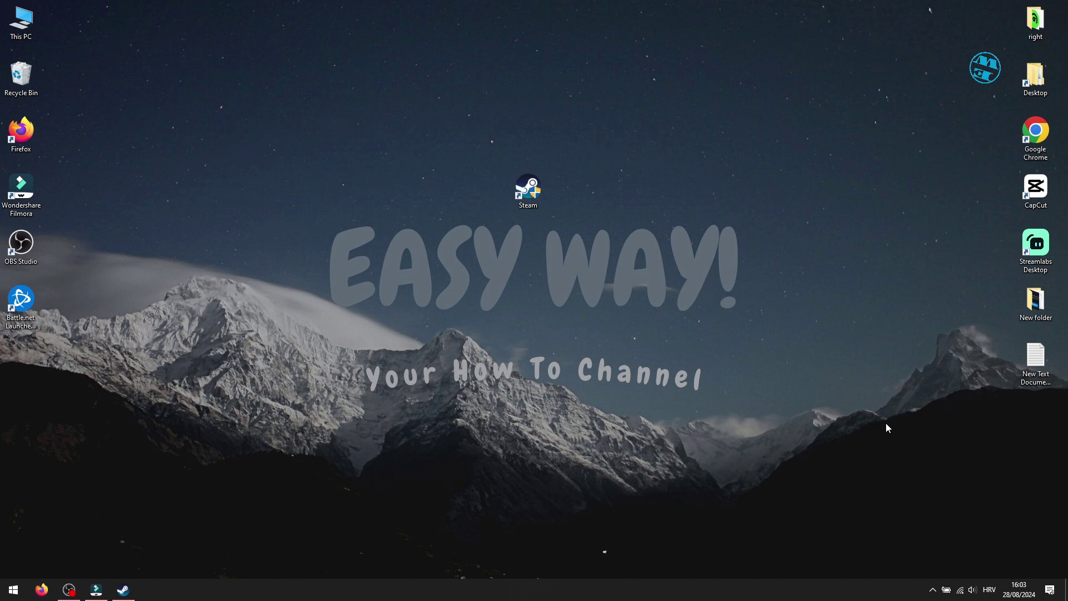
pyautogui.click(933, 589)
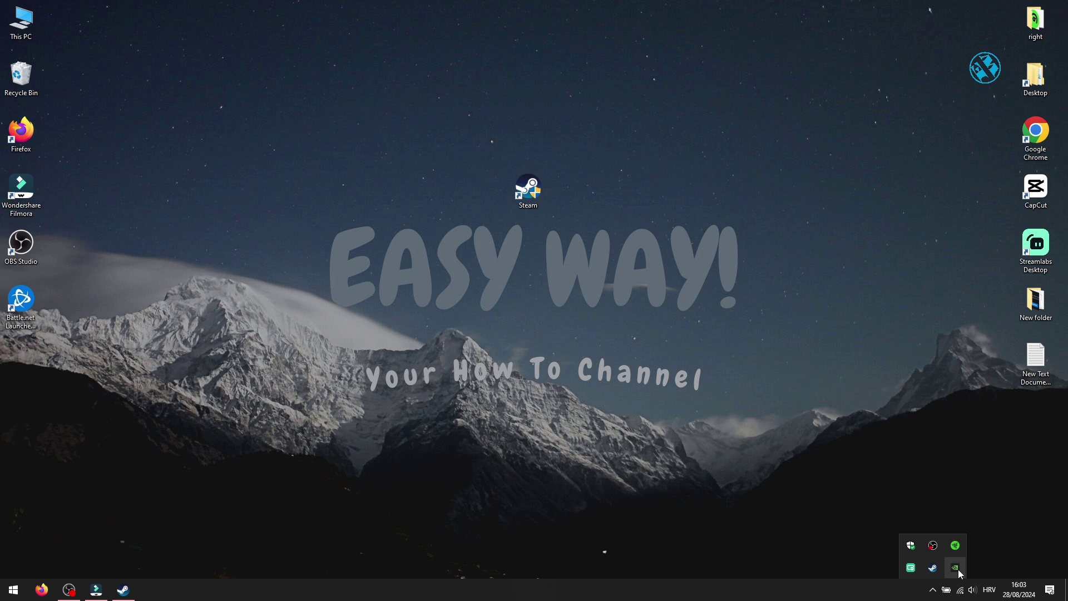
pyautogui.rightClick(958, 569)
pyautogui.click(996, 544)
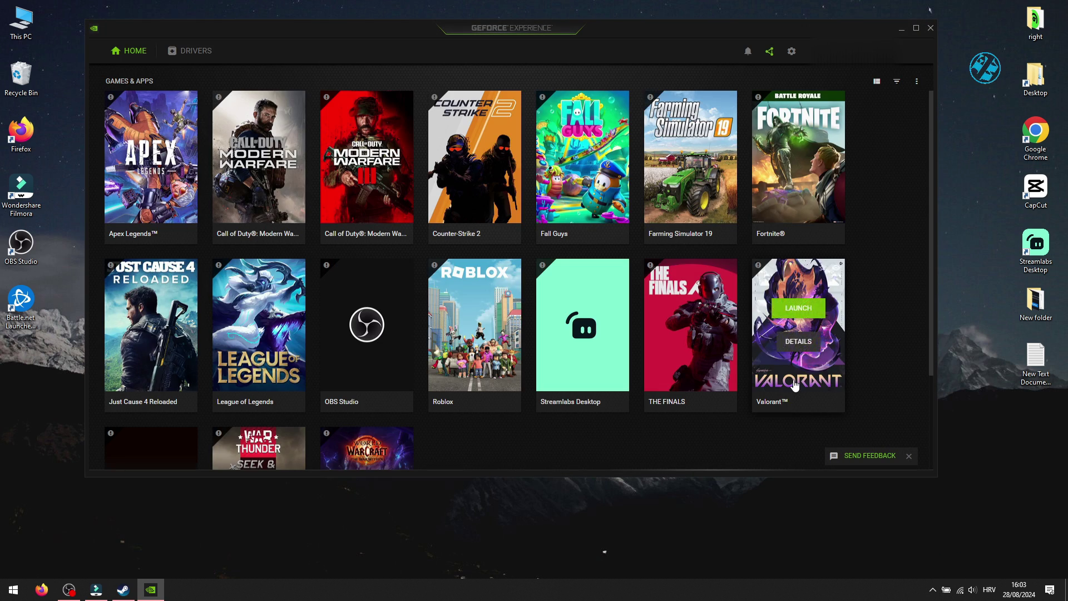
pyautogui.click(191, 50)
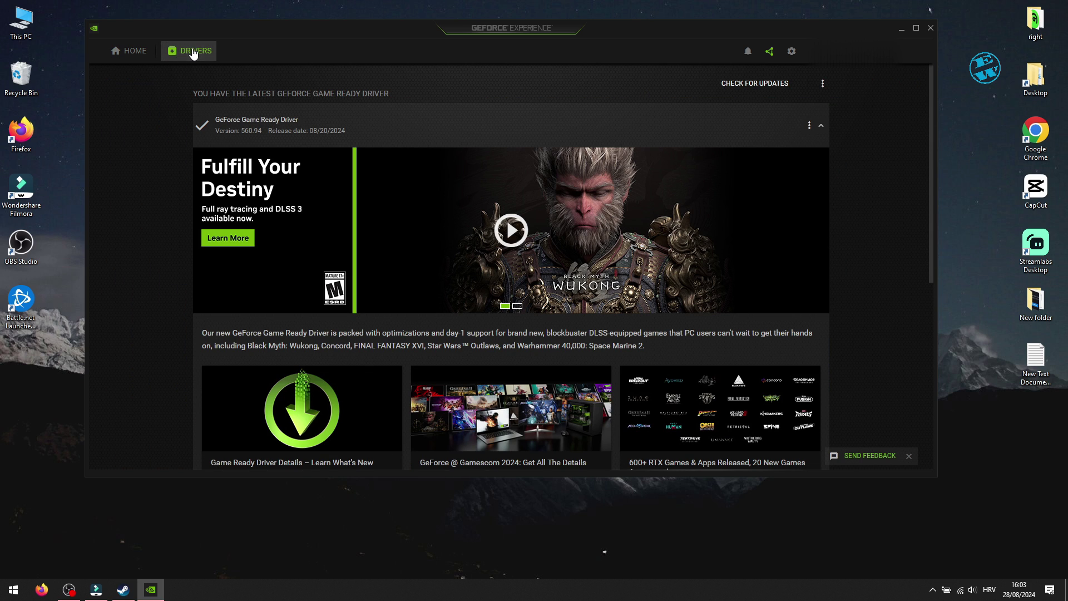
pyautogui.click(755, 82)
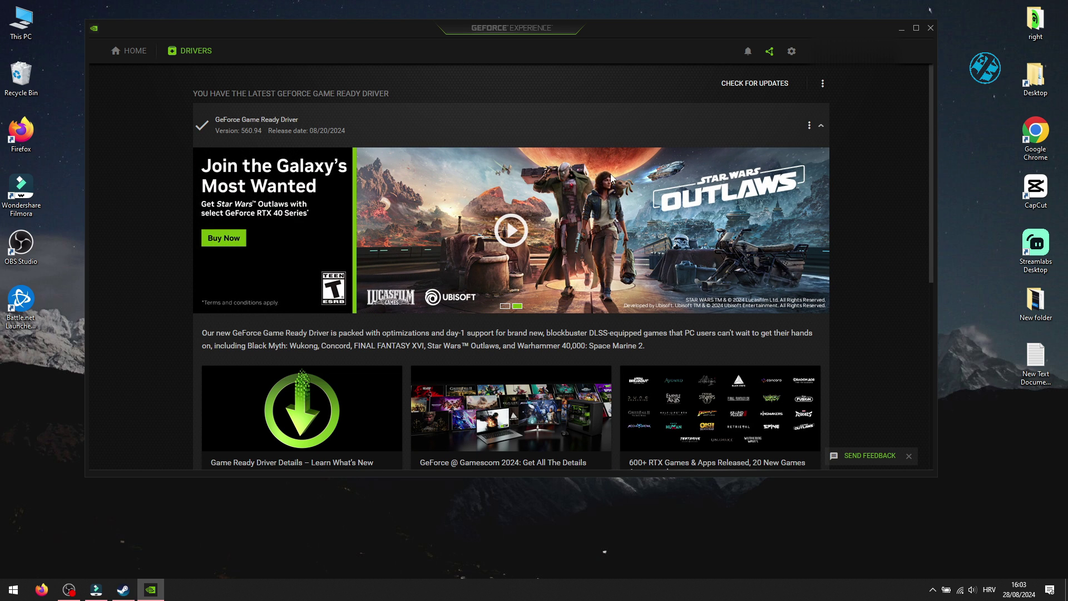
pyautogui.click(931, 27)
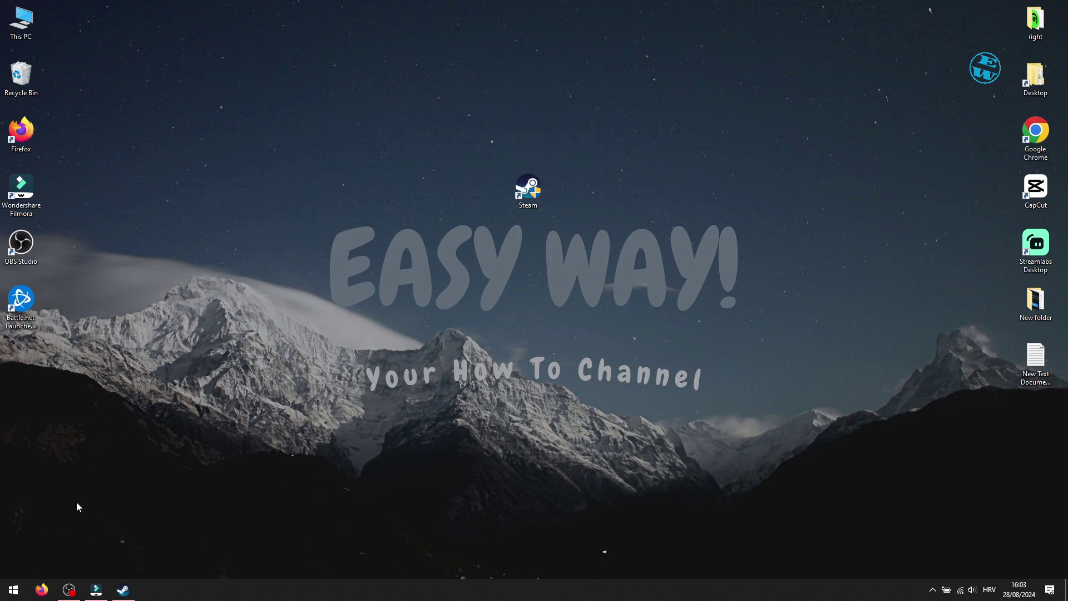
pyautogui.click(13, 590)
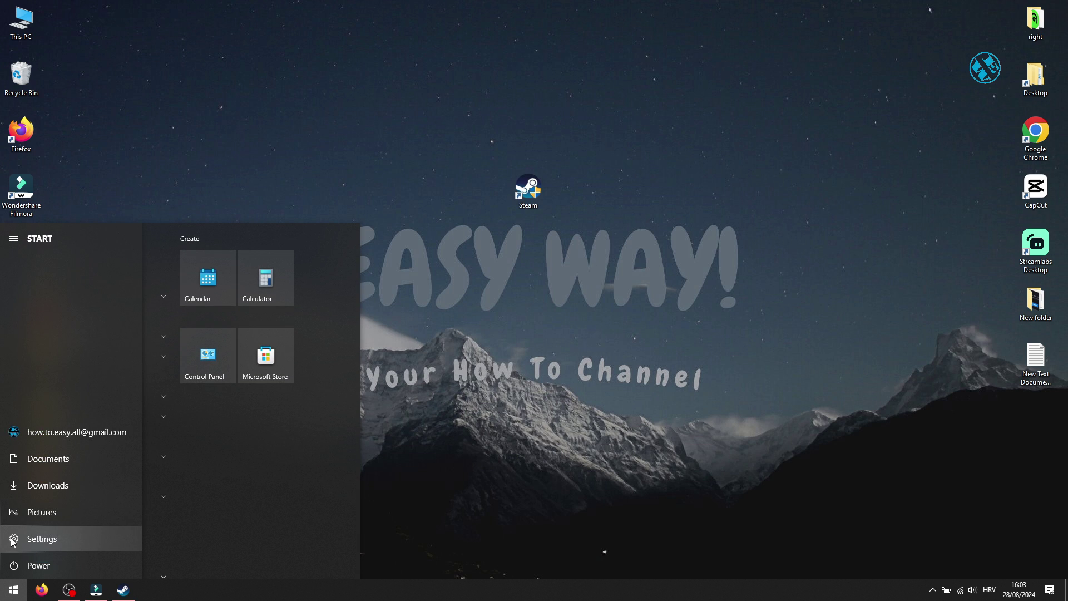
pyautogui.click(12, 539)
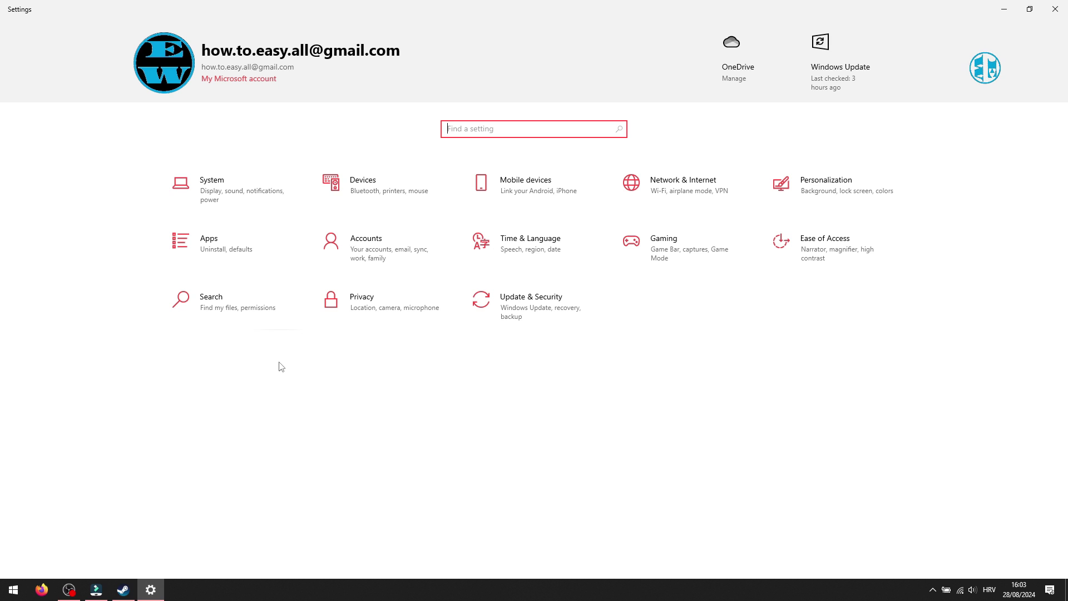
pyautogui.click(502, 304)
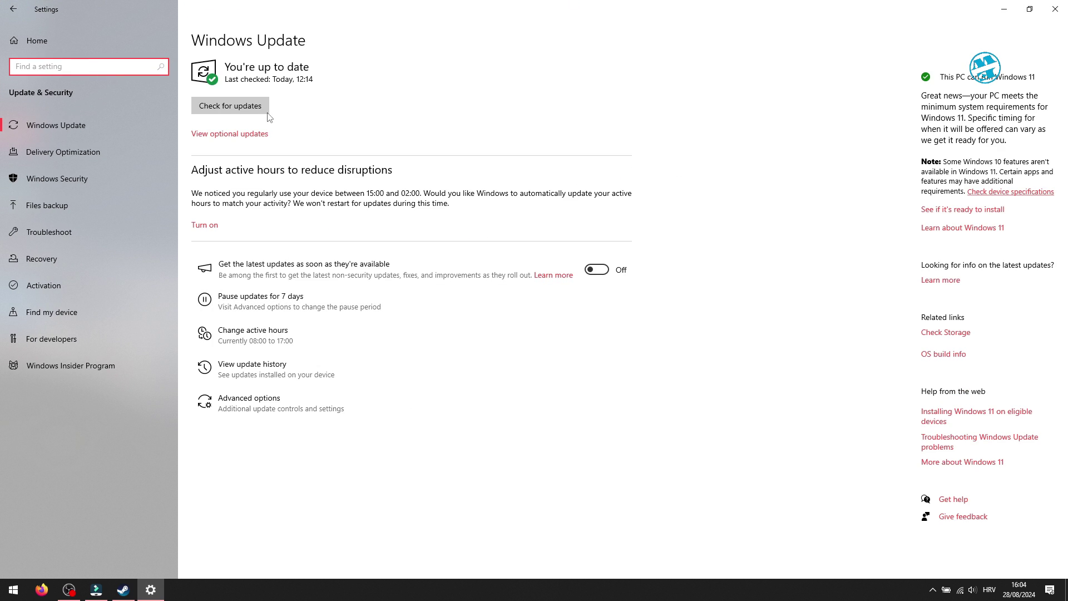
pyautogui.click(250, 109)
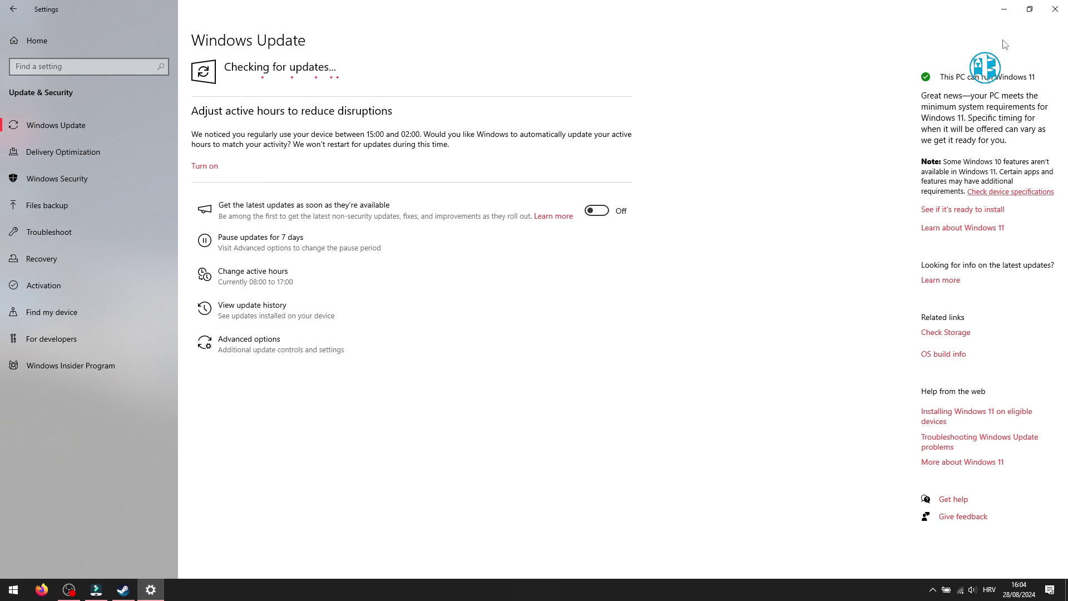
pyautogui.click(1054, 9)
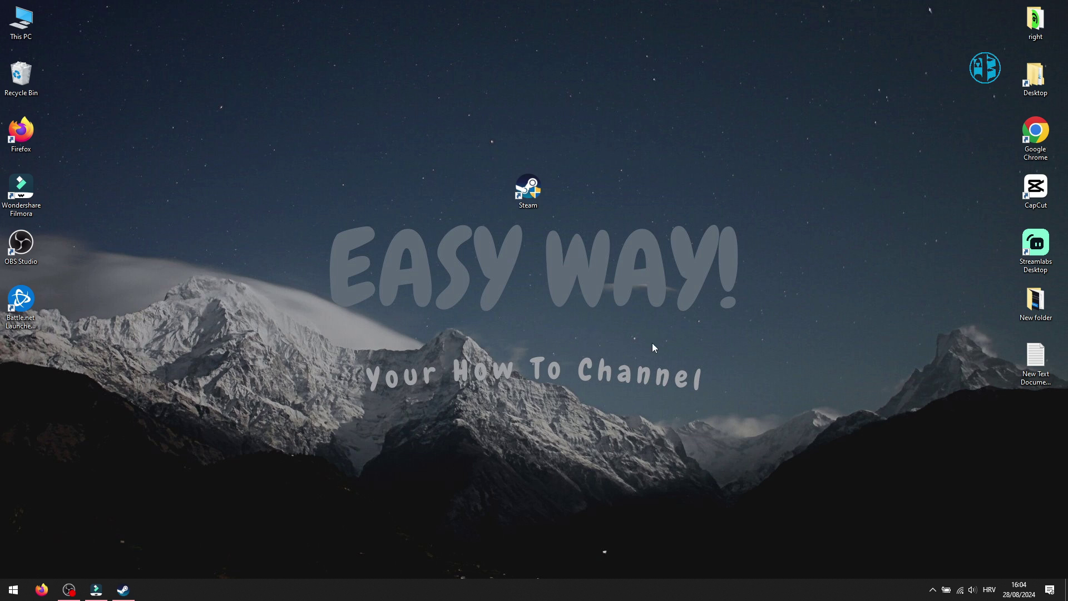
# Step: Exit all Razer apps from the Razer Synapse tray icon
pyautogui.click(933, 590)
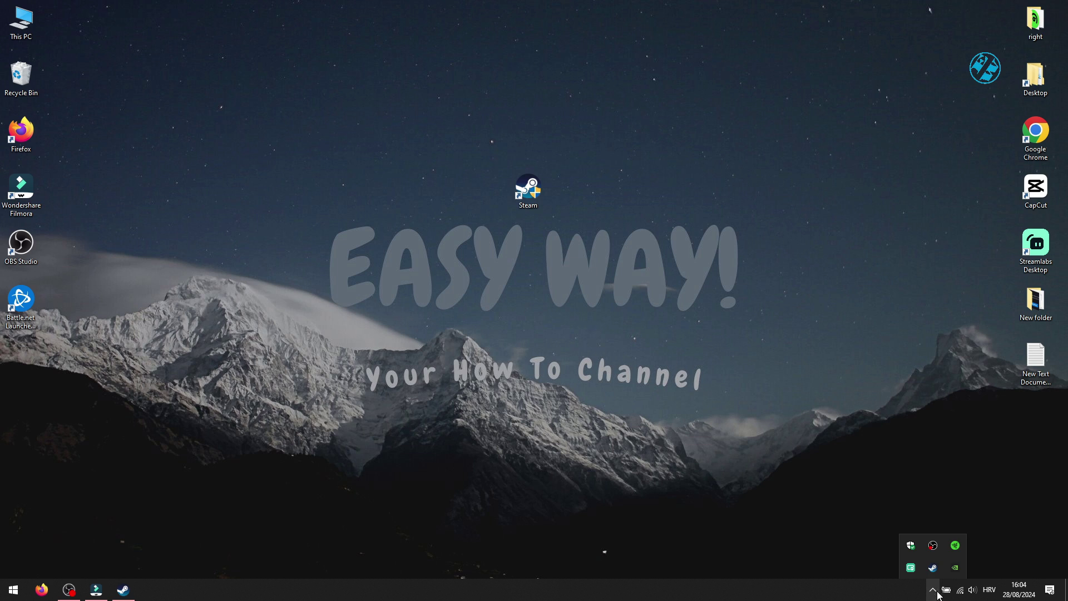
pyautogui.rightClick(958, 547)
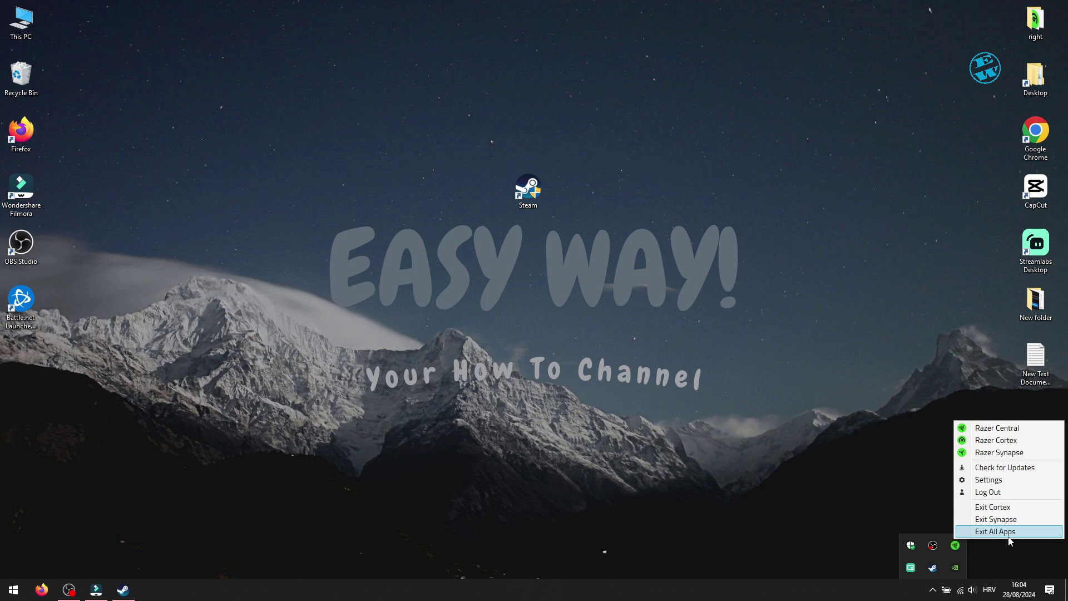
pyautogui.click(874, 519)
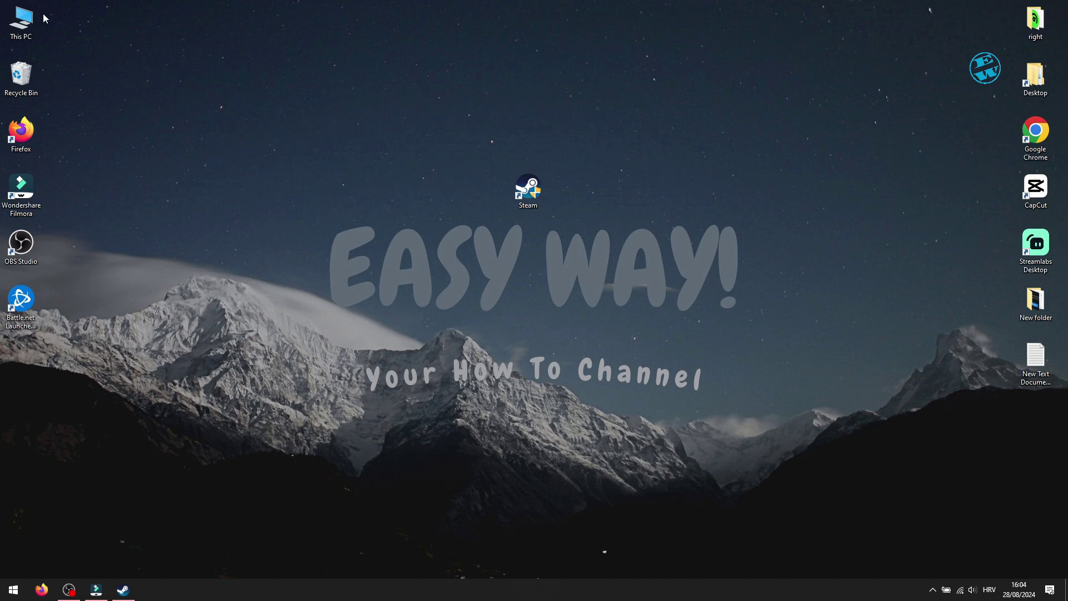
pyautogui.doubleClick(21, 21)
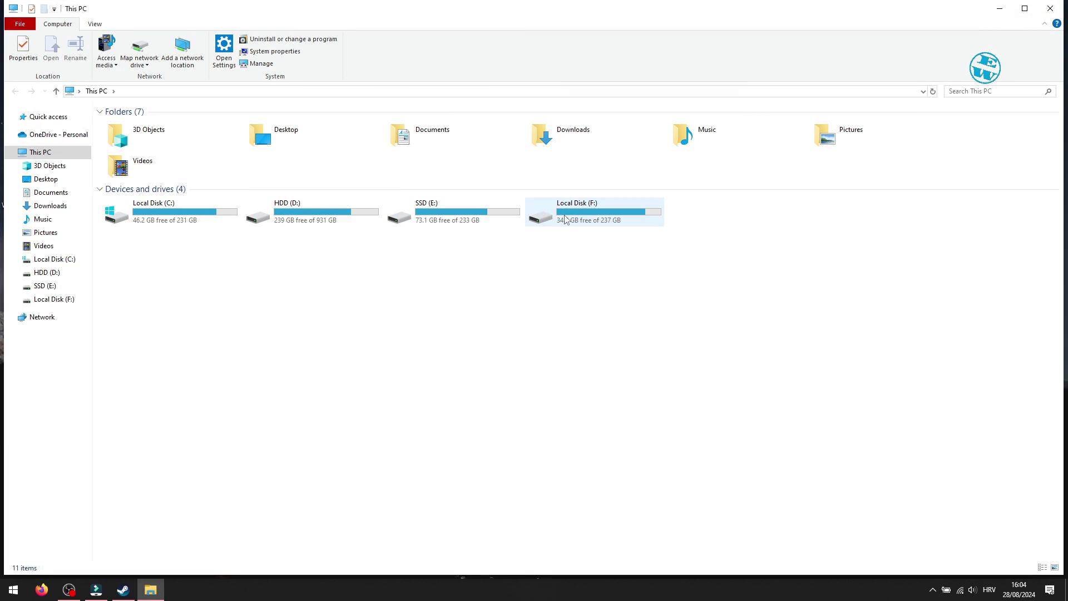
pyautogui.click(1051, 9)
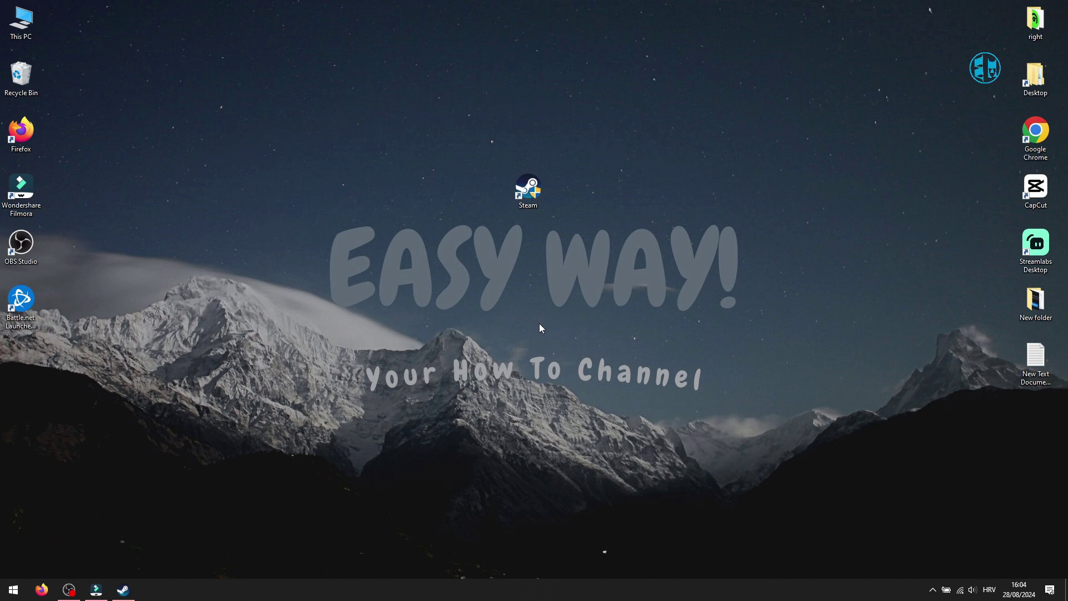